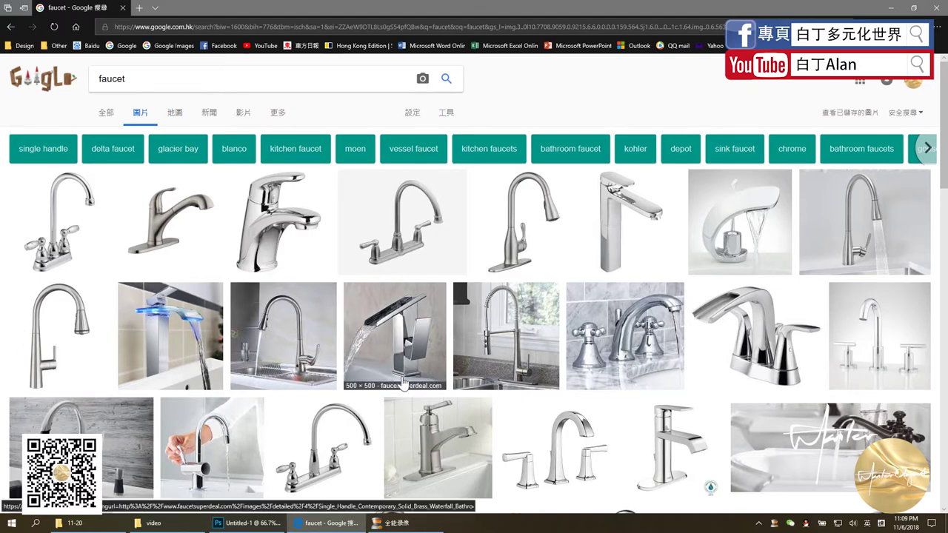
Step: Search Google for 景深效果 in a new browser tab
scroll(410, 389, "down", 3)
scroll(410, 388, "up", 1)
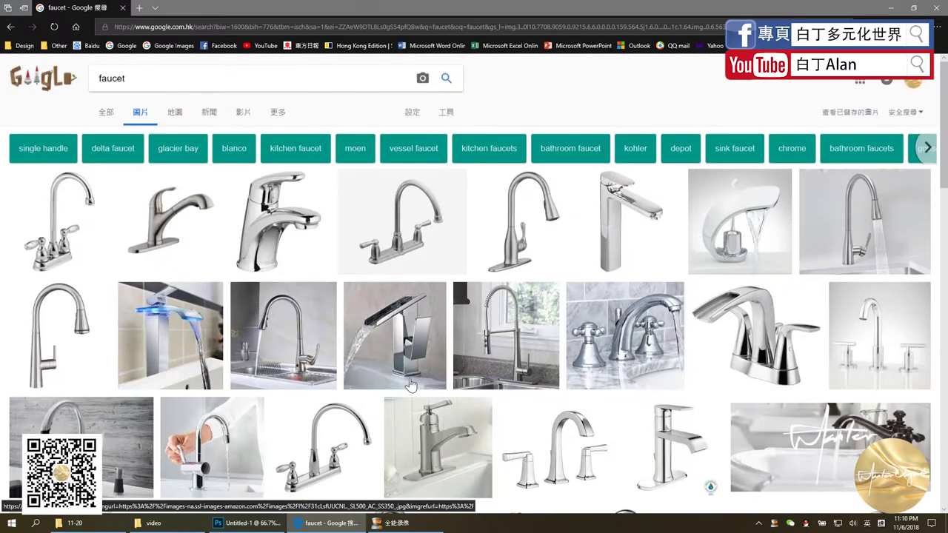
scroll(410, 389, "up", 2)
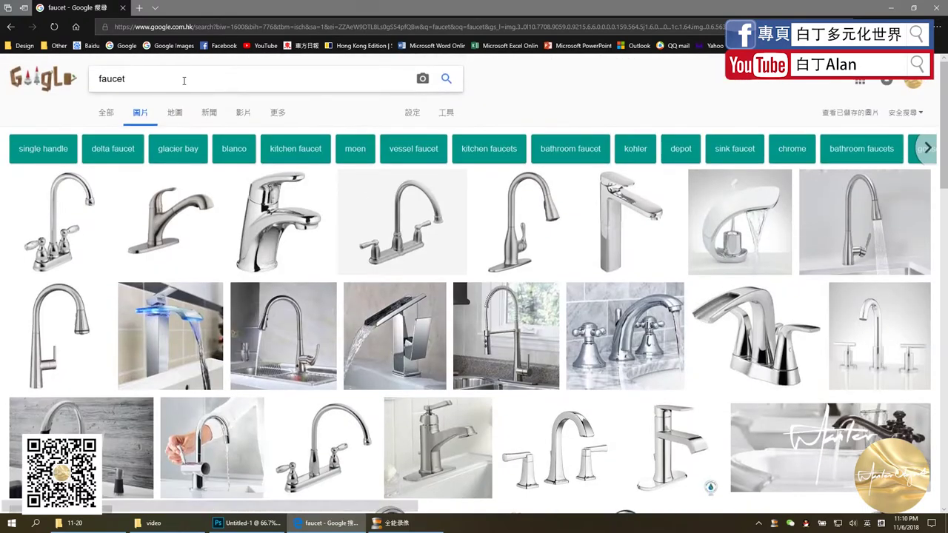
left_click(139, 8)
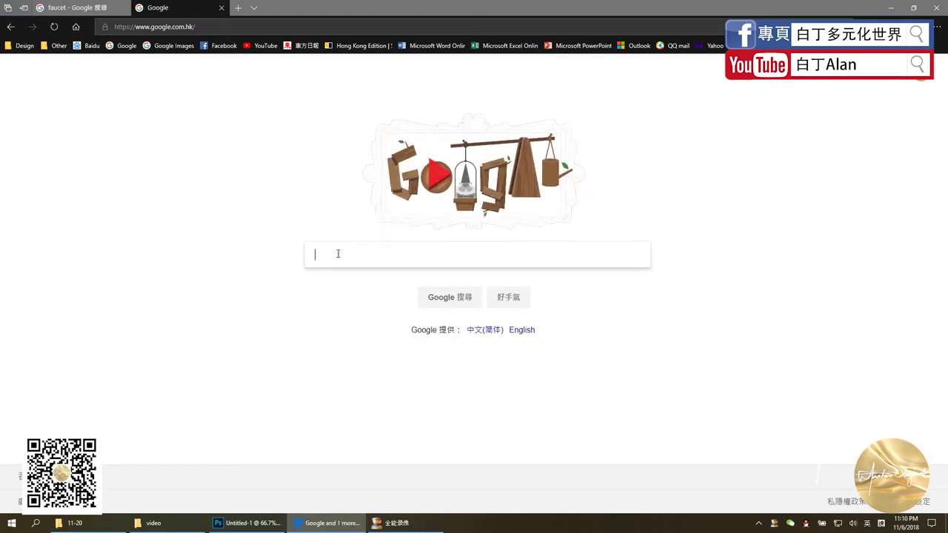
type("景")
key("space")
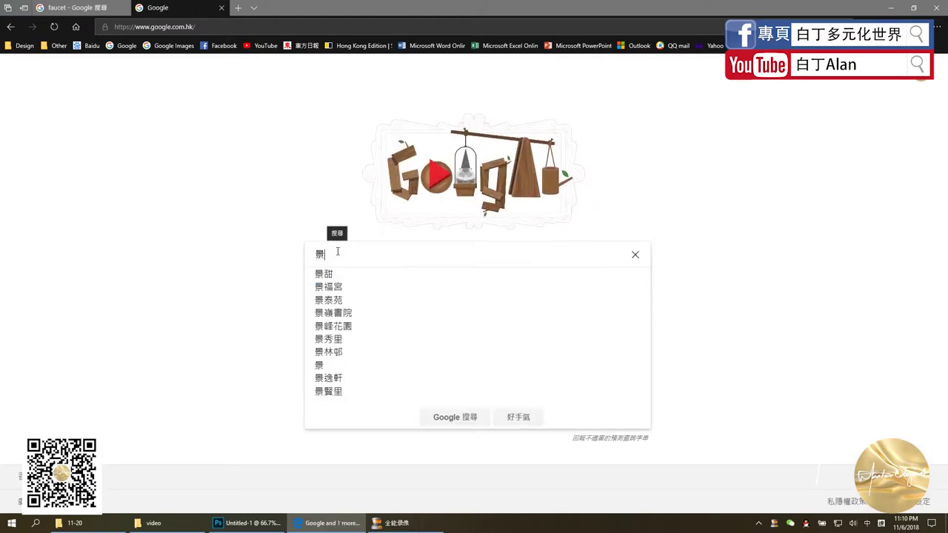
type("汀深")
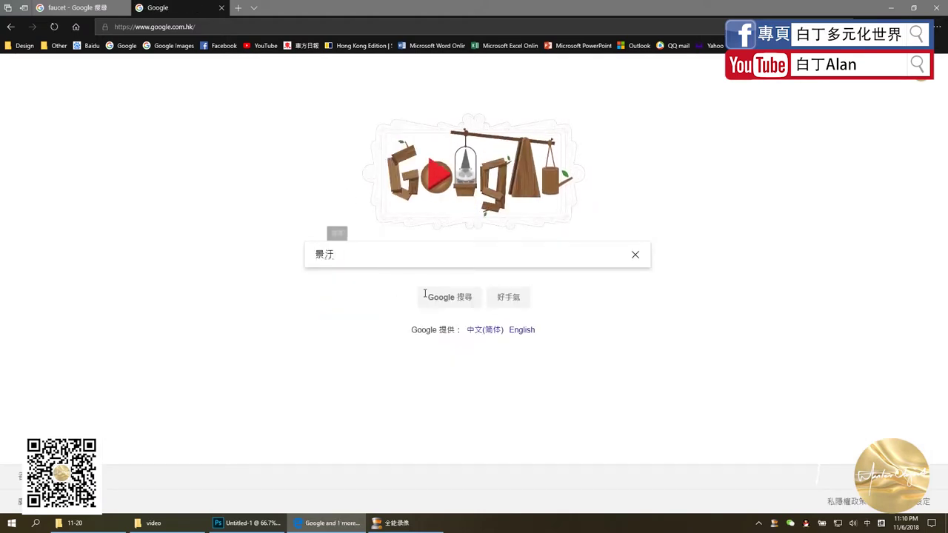
type("效果")
left_click(424, 299)
Step: View the 景深效果 image results, preview the pink flower example, then return to the faucet tab
left_click(142, 113)
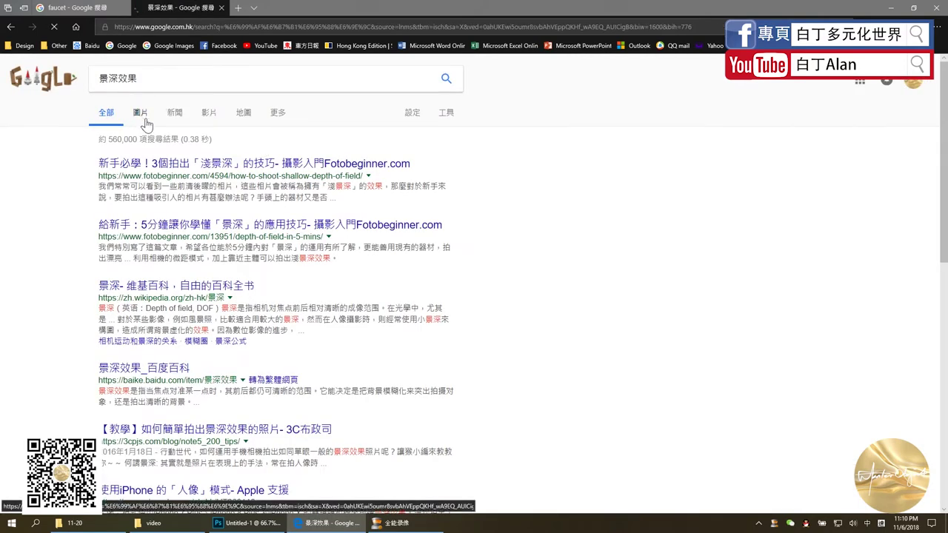
left_click(383, 224)
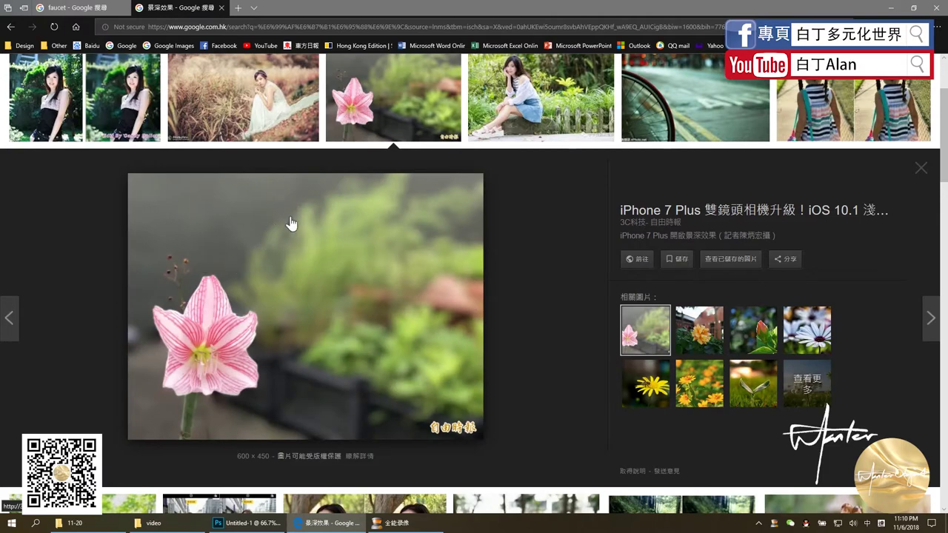
scroll(244, 212, "up", 1)
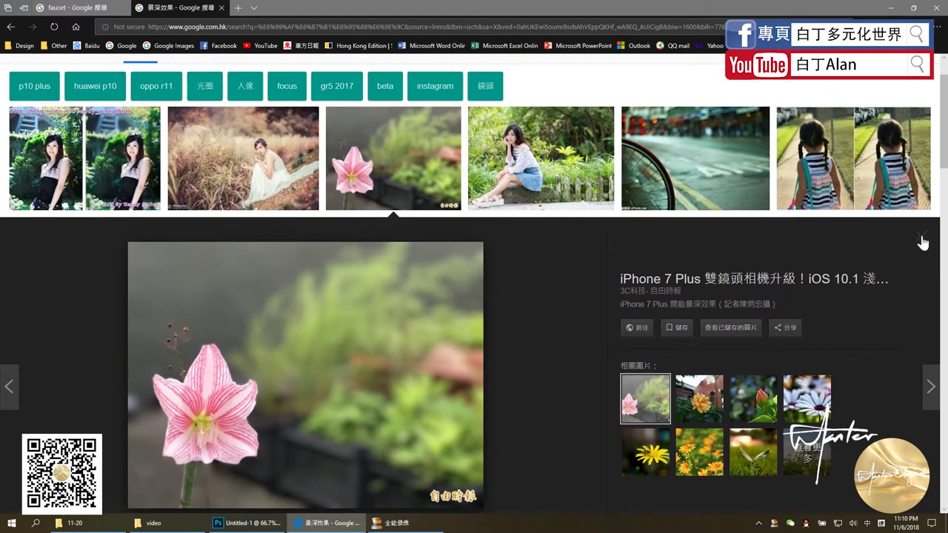
left_click(923, 241)
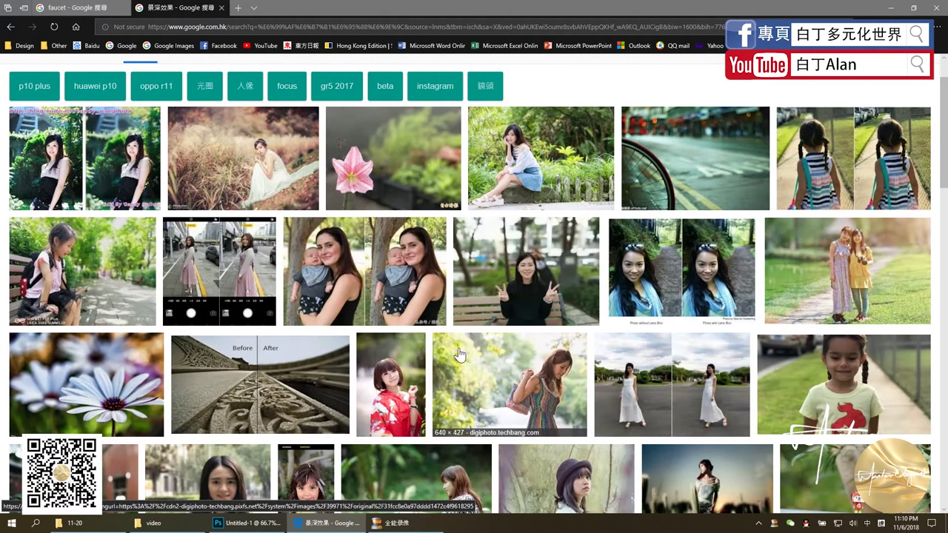
scroll(459, 357, "down", 1)
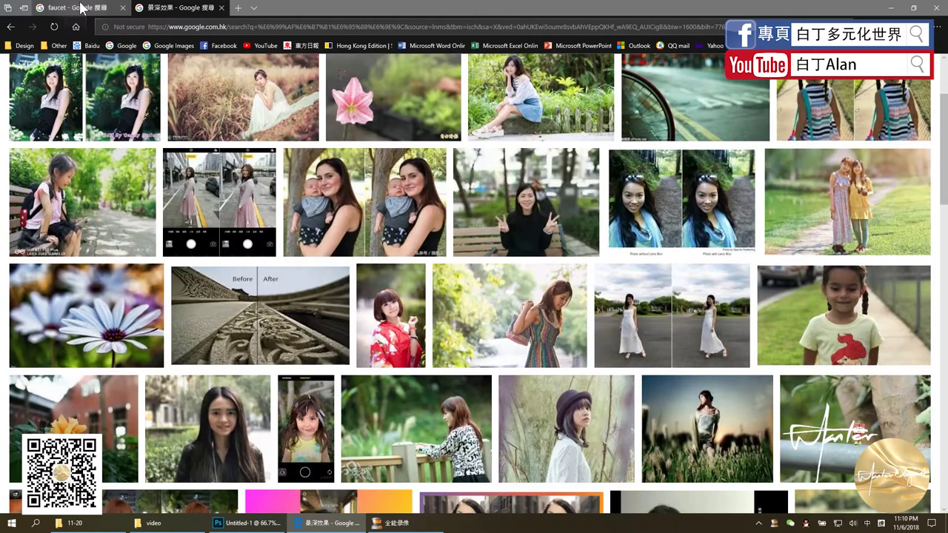
left_click(74, 7)
scroll(351, 270, "down", 2)
Step: Preview the Delta Windemere faucet photo from the faucet image results
scroll(350, 271, "down", 2)
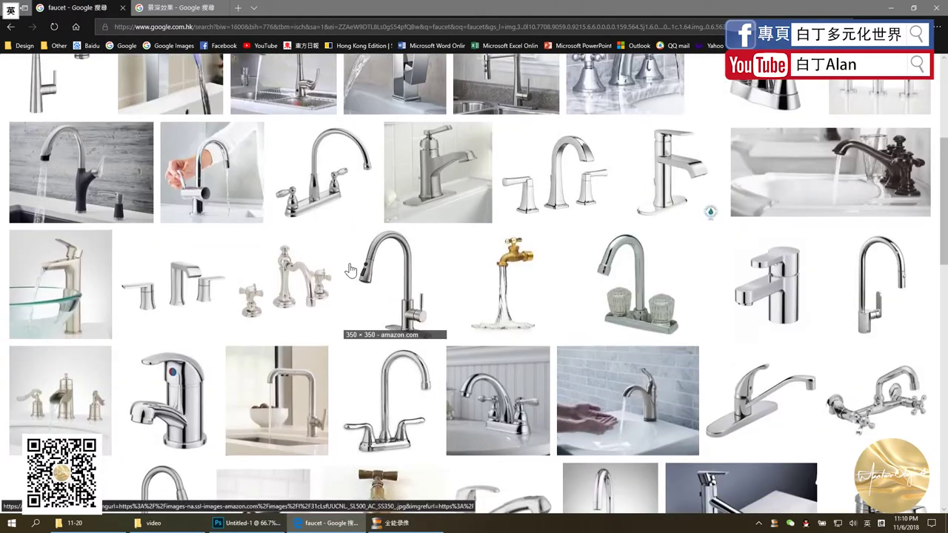
scroll(351, 270, "down", 2)
scroll(351, 270, "up", 1)
scroll(352, 270, "down", 2)
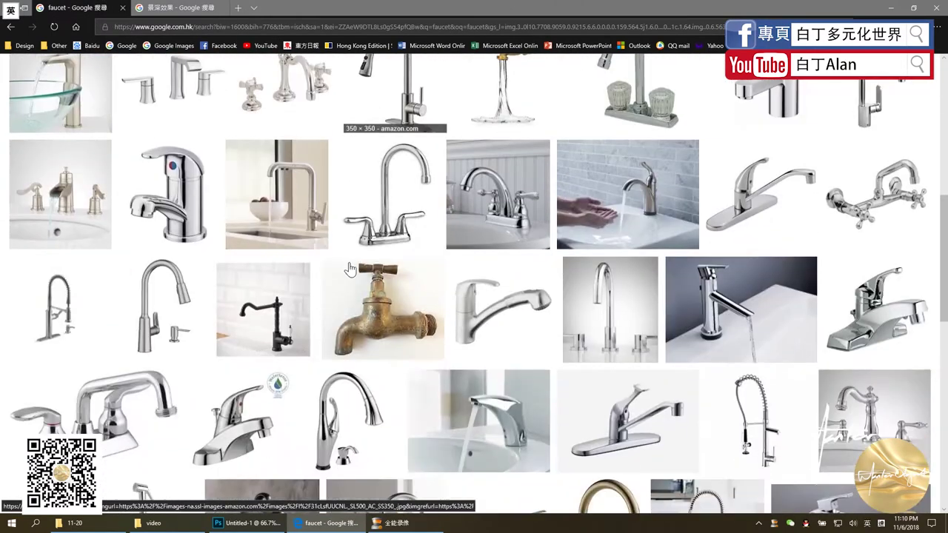
scroll(353, 270, "up", 1)
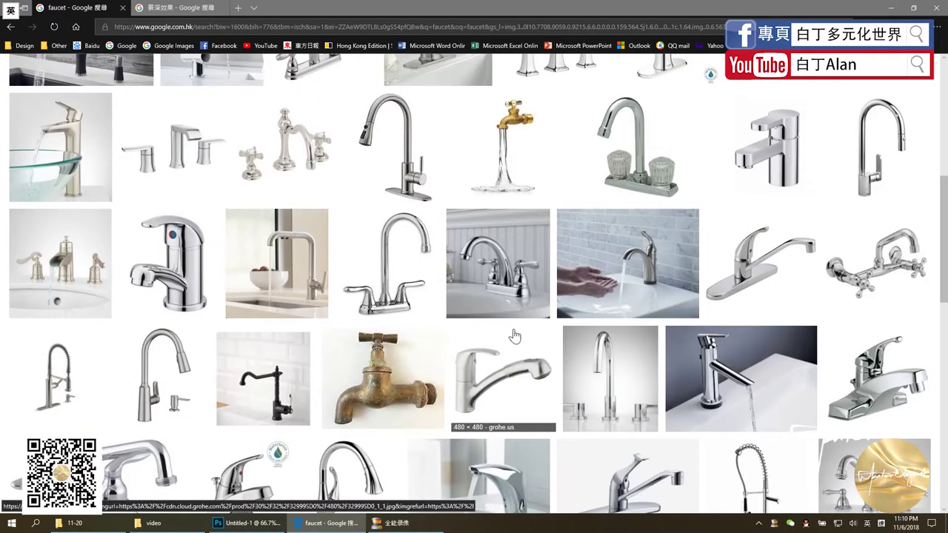
left_click(509, 293)
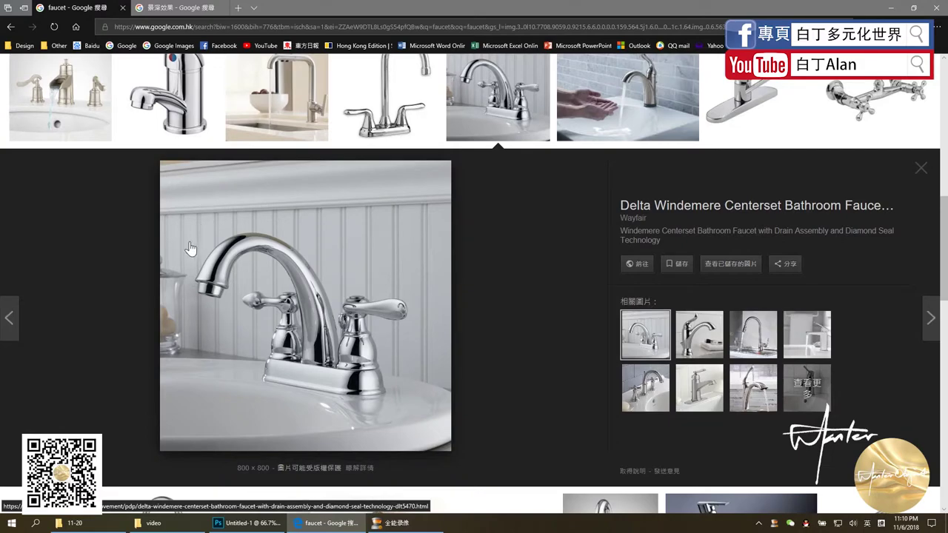
scroll(406, 248, "up", 3)
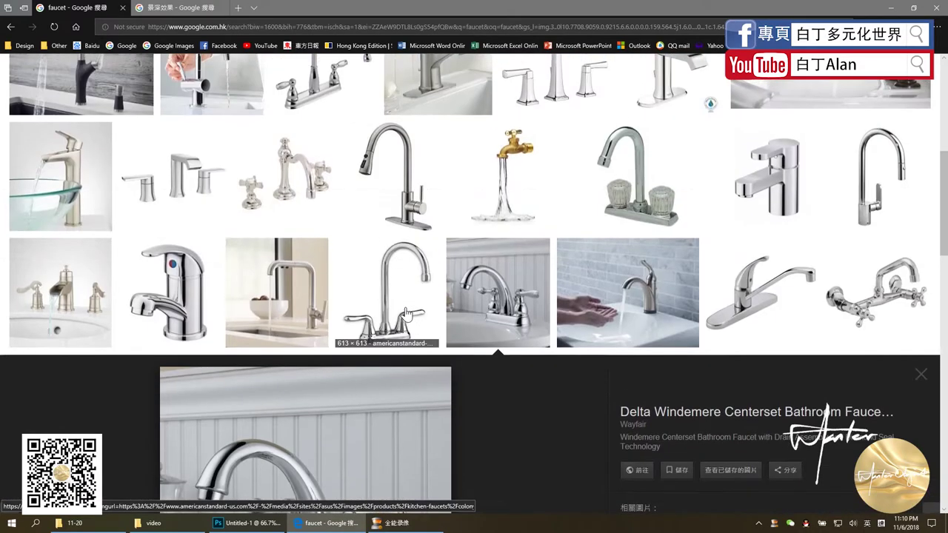
scroll(407, 315, "up", 1)
scroll(450, 331, "up", 2)
scroll(450, 332, "down", 1)
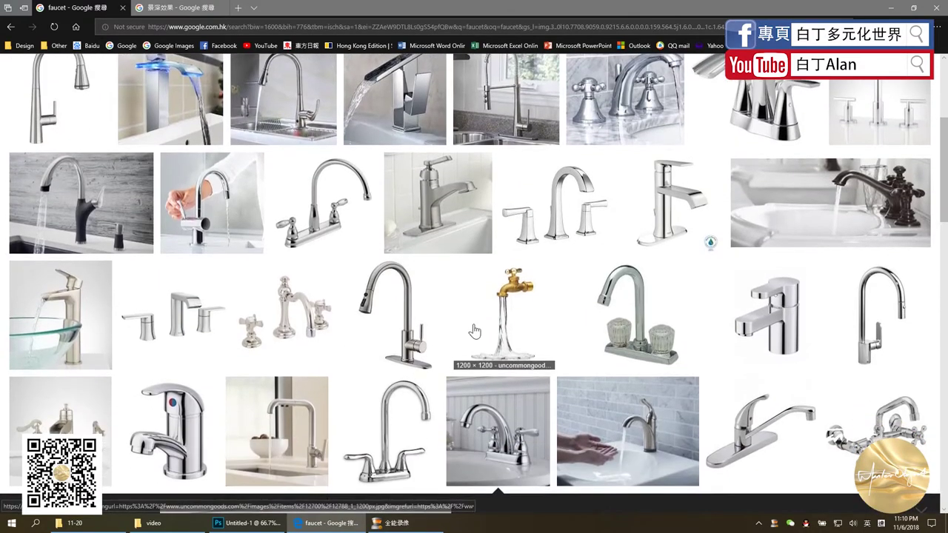
scroll(466, 326, "up", 2)
scroll(567, 289, "down", 1)
Step: Preview the Townsend High-Arc Widespread Faucet photo larger
left_click(566, 289)
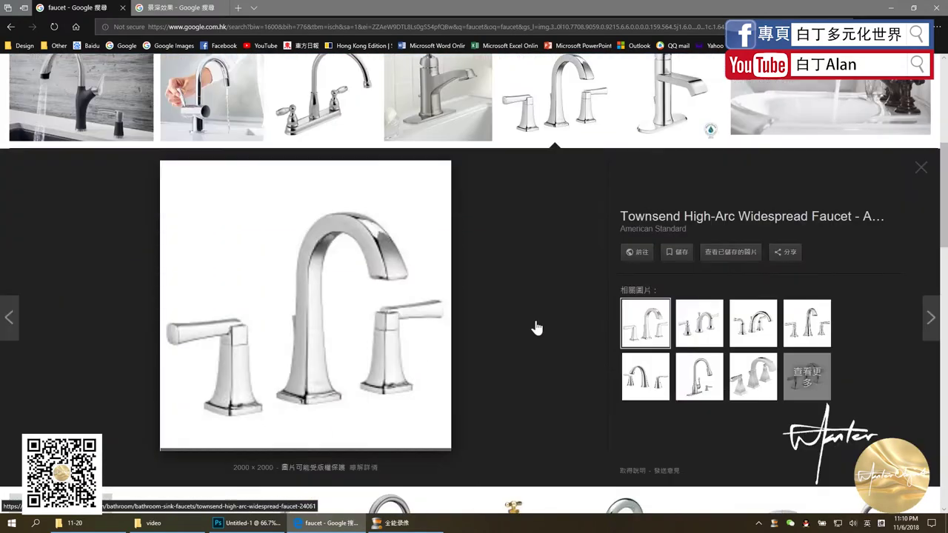
scroll(534, 326, "down", 2)
scroll(529, 323, "up", 1)
scroll(529, 323, "up", 2)
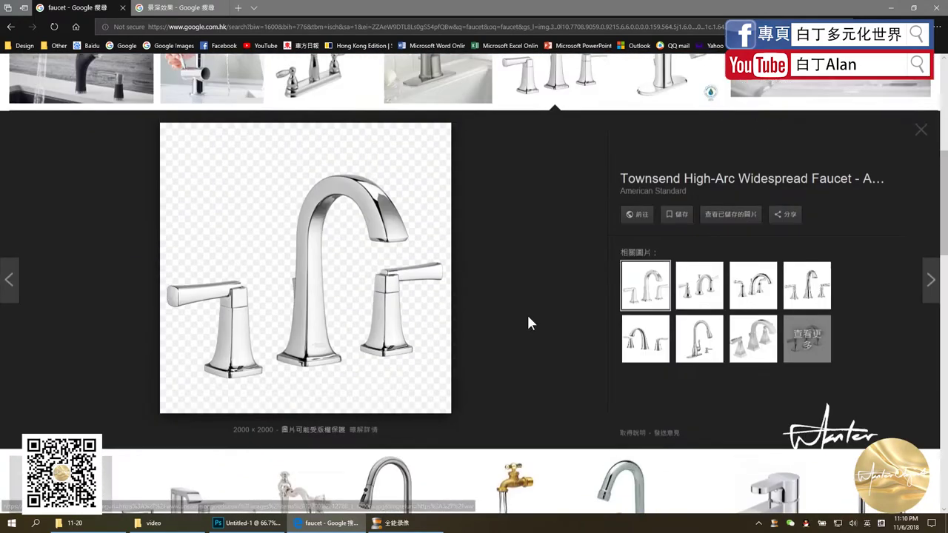
scroll(519, 326, "down", 4)
scroll(494, 334, "down", 2)
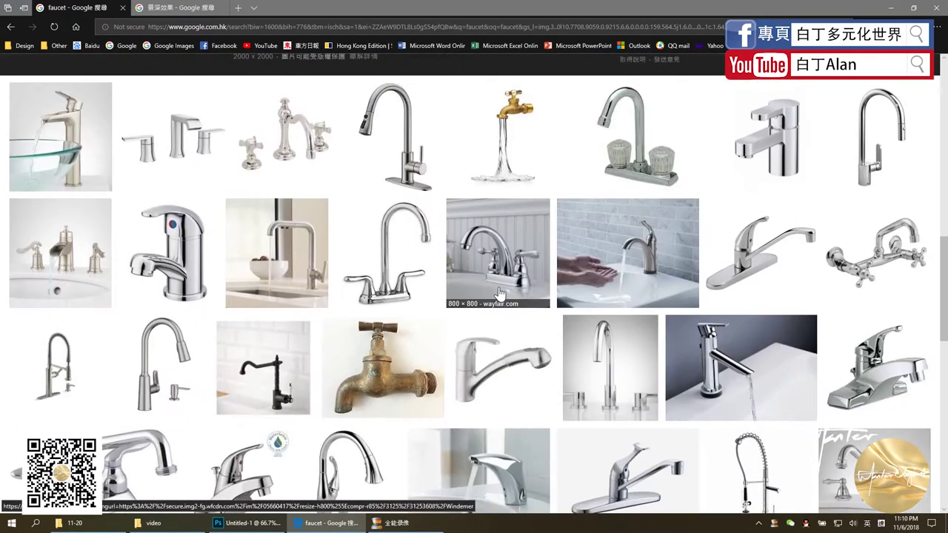
scroll(192, 99, "up", 2)
scroll(178, 297, "up", 3)
Step: Scroll down through the faucet results and back up to the top of the grid
scroll(172, 376, "down", 4)
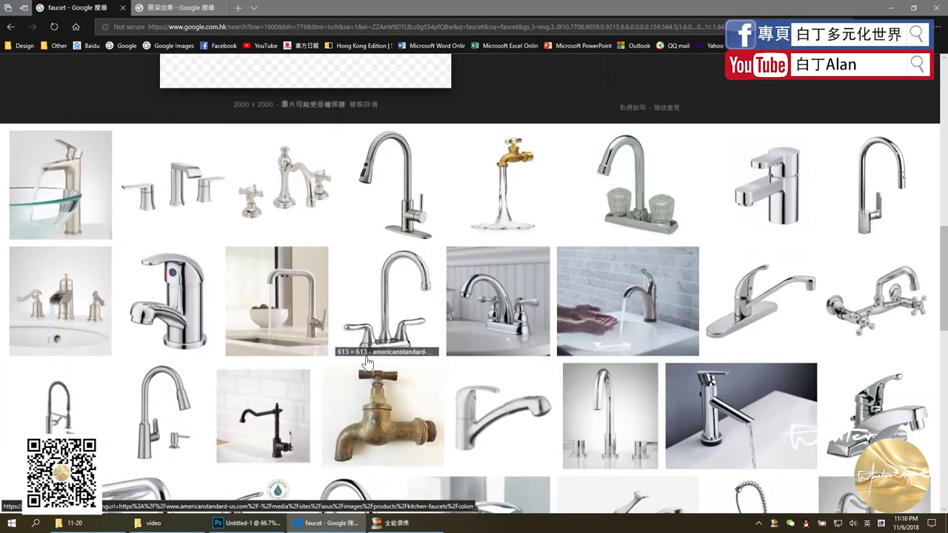
scroll(173, 376, "down", 1)
scroll(172, 376, "down", 2)
scroll(172, 375, "down", 2)
scroll(244, 366, "down", 1)
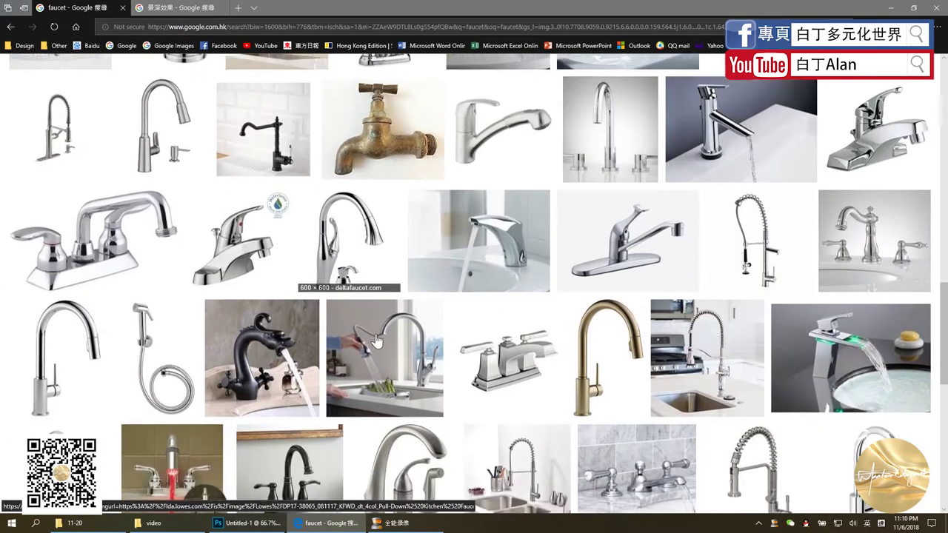
scroll(326, 356, "down", 1)
scroll(408, 347, "down", 3)
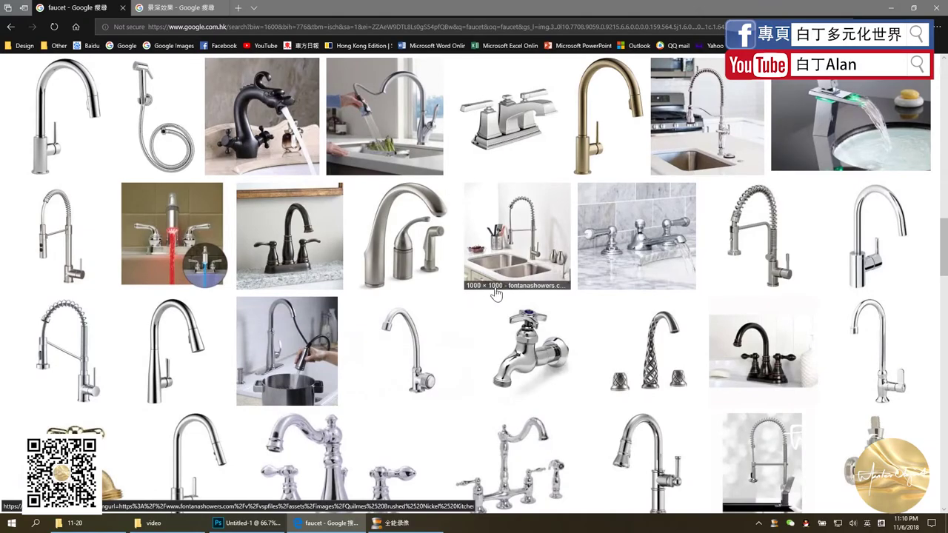
scroll(309, 415, "down", 1)
scroll(310, 415, "down", 3)
scroll(310, 413, "down", 3)
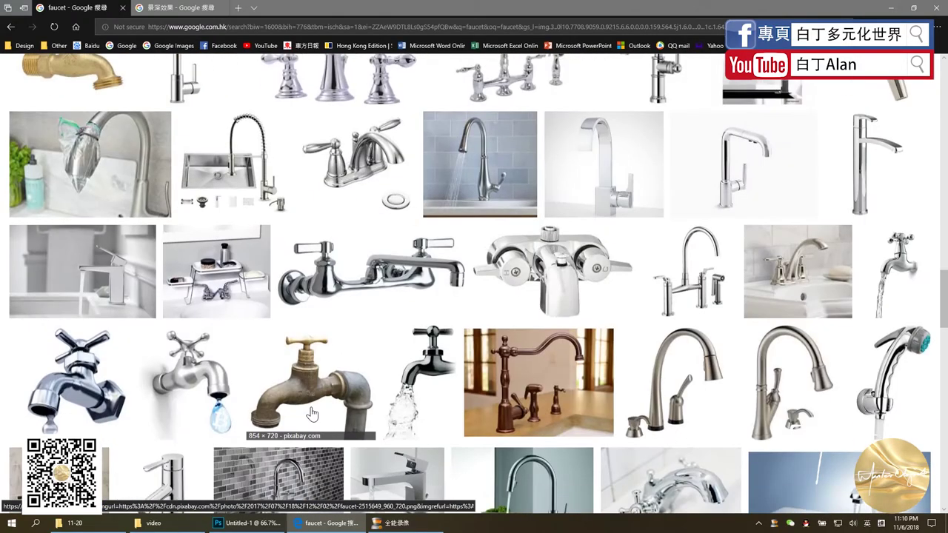
scroll(310, 413, "down", 2)
scroll(310, 411, "down", 2)
scroll(310, 411, "down", 3)
scroll(330, 412, "down", 1)
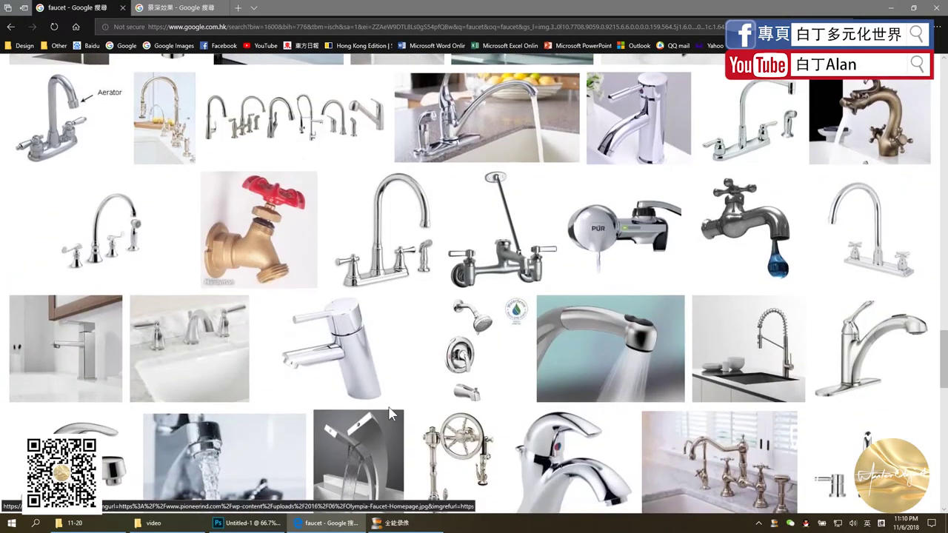
scroll(350, 412, "down", 4)
scroll(371, 412, "down", 3)
scroll(390, 413, "down", 3)
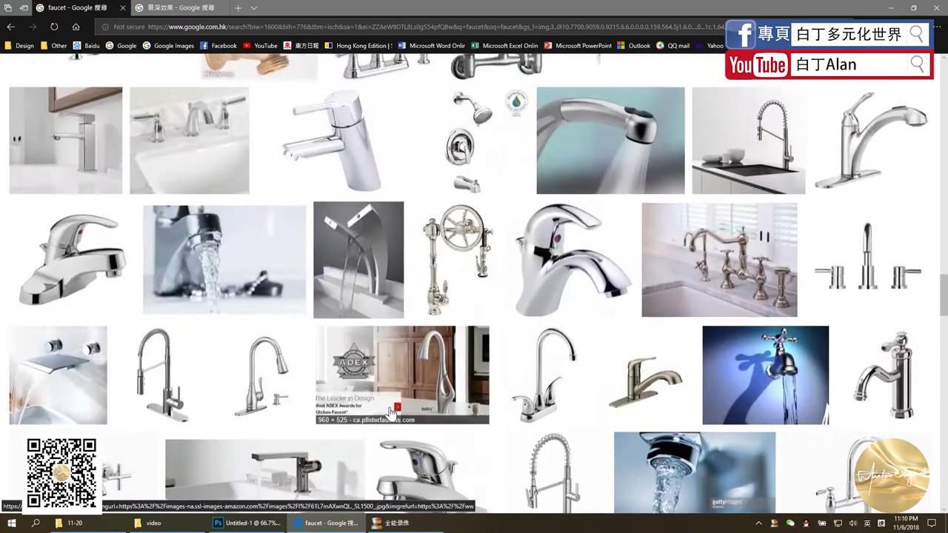
scroll(391, 413, "down", 3)
scroll(391, 414, "down", 3)
scroll(390, 413, "up", 2)
scroll(390, 413, "up", 2)
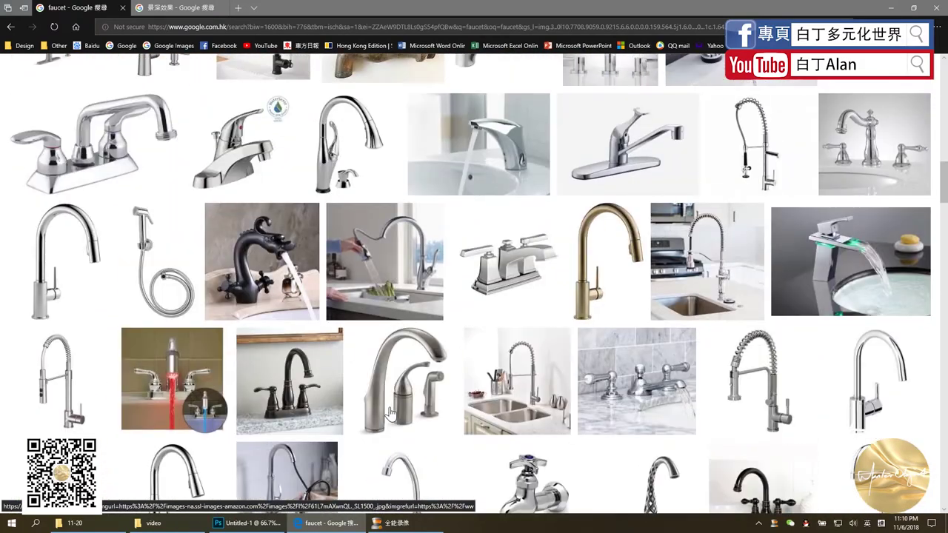
scroll(390, 414, "up", 3)
scroll(390, 413, "up", 3)
scroll(391, 413, "up", 3)
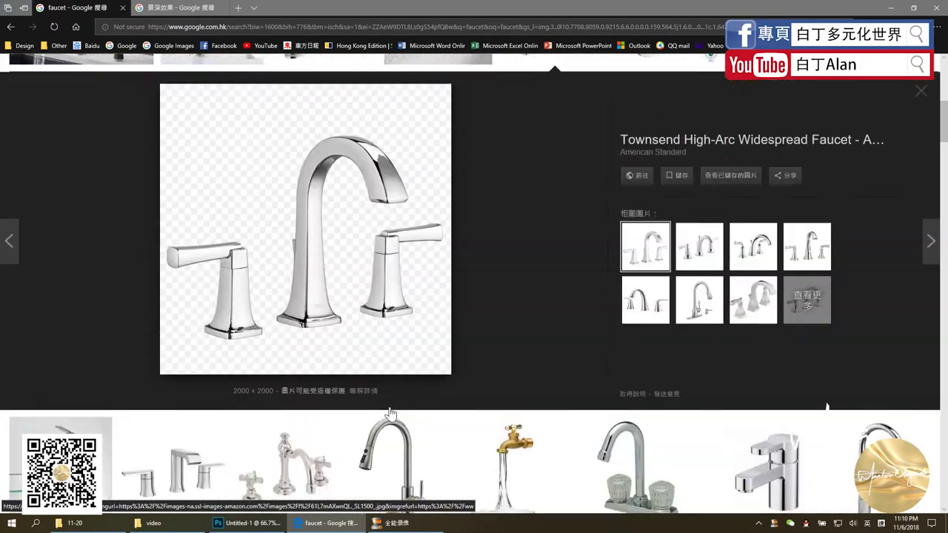
scroll(391, 413, "up", 3)
scroll(415, 355, "up", 2)
scroll(423, 331, "up", 1)
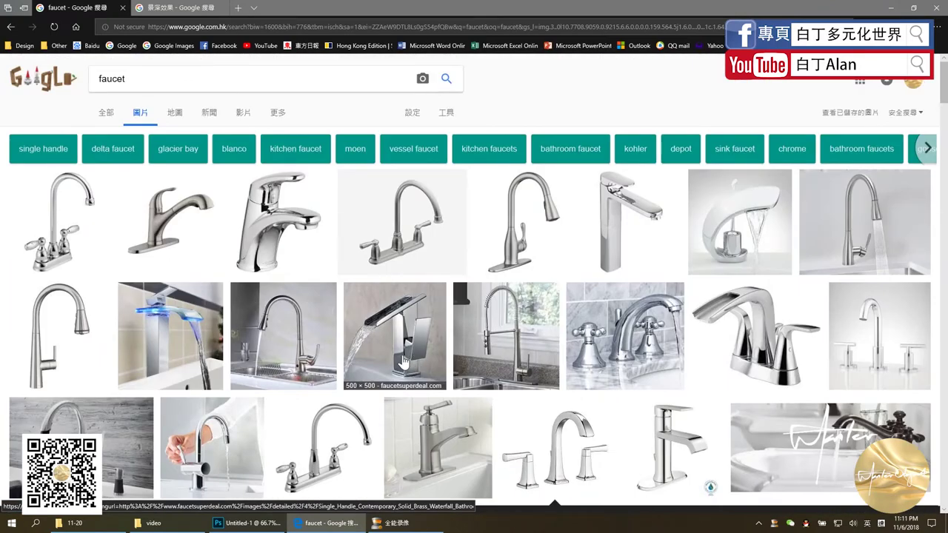
Step: Preview the waterfall faucet photo larger
left_click(402, 361)
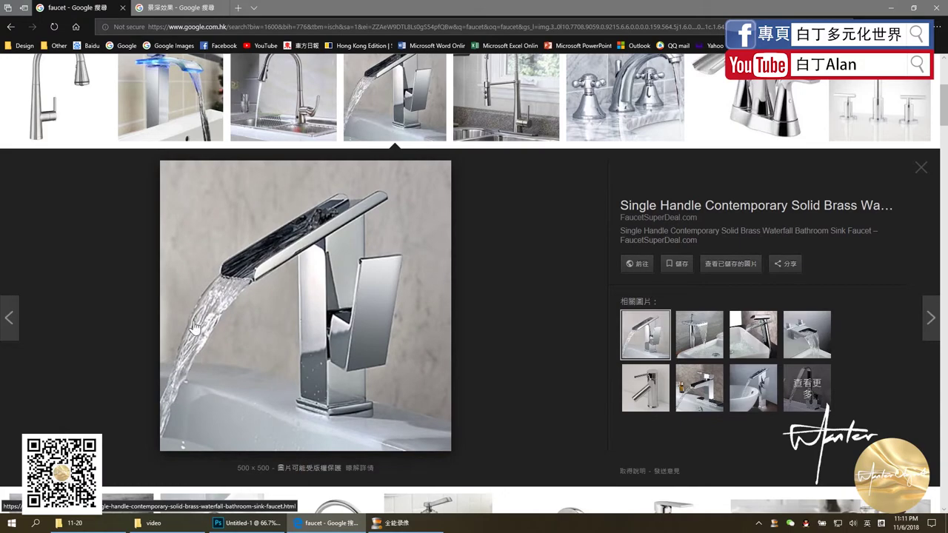
scroll(193, 326, "up", 3)
scroll(200, 333, "down", 3)
scroll(211, 344, "up", 2)
scroll(221, 351, "down", 2)
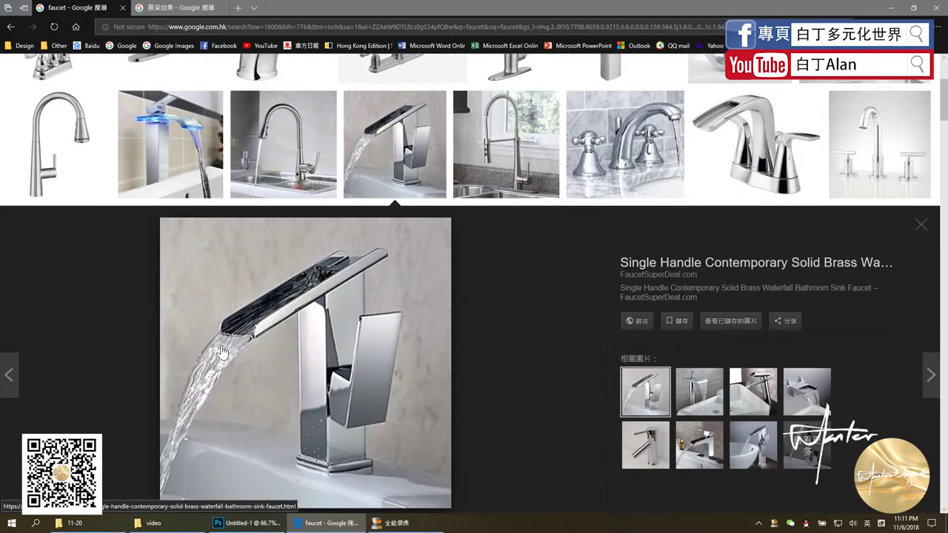
scroll(219, 349, "up", 2)
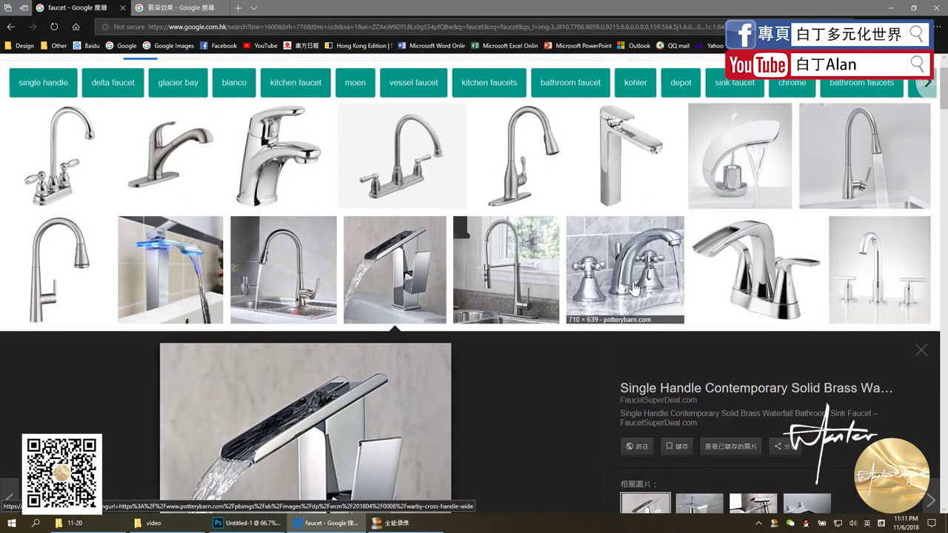
Step: Open the large preview of the Wayfair Delta Windemere two-handle faucet on a white sink
scroll(594, 291, "down", 2)
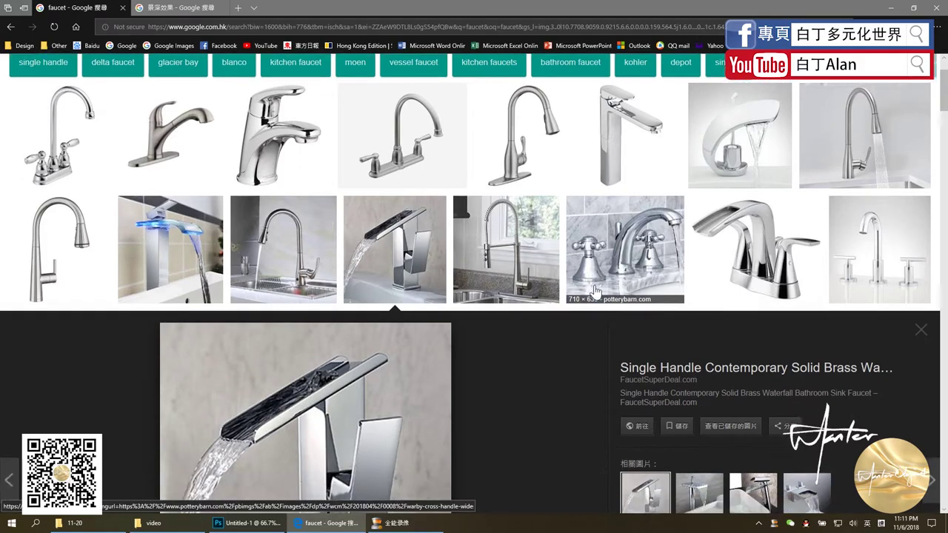
scroll(592, 290, "down", 3)
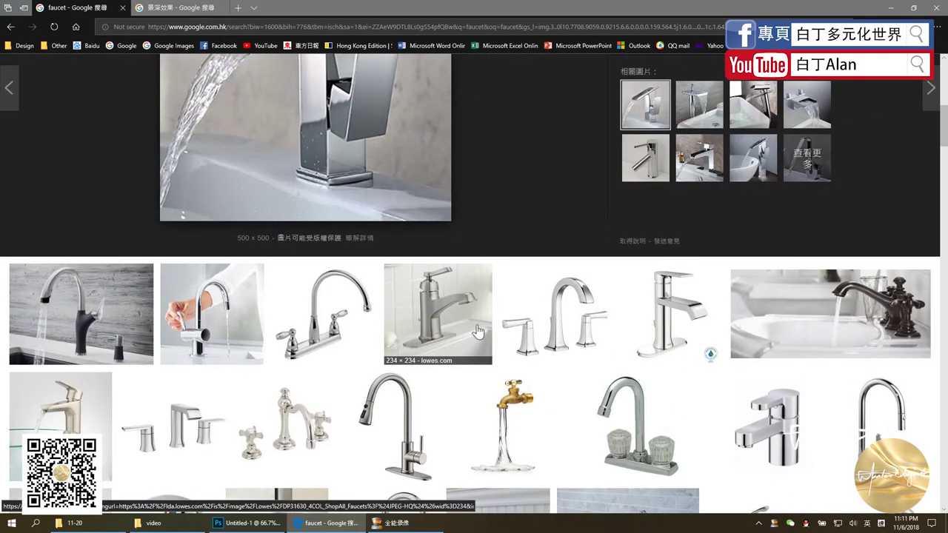
scroll(444, 334, "down", 2)
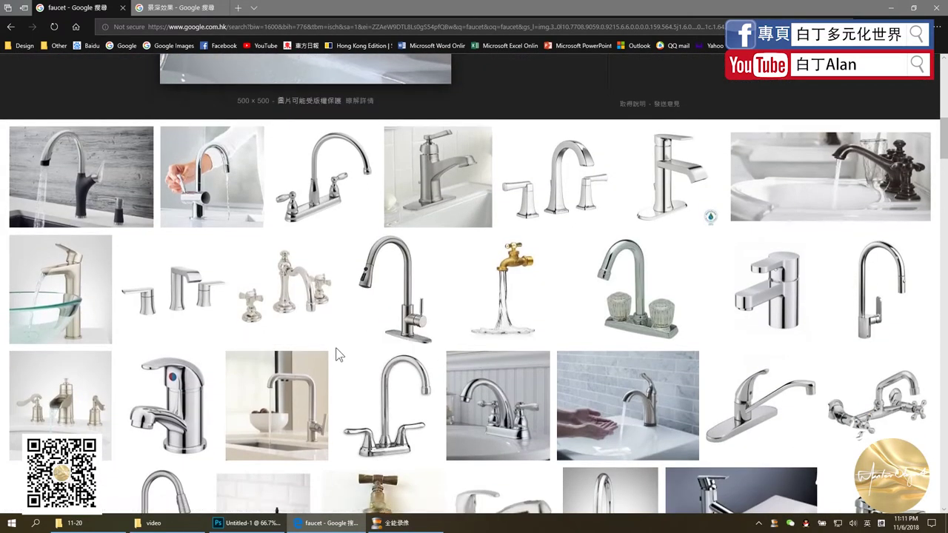
scroll(333, 345, "down", 2)
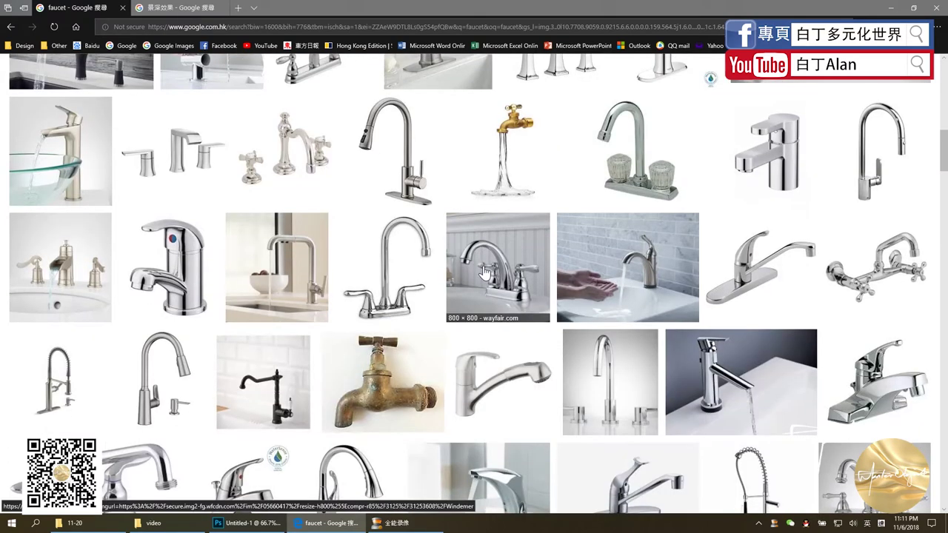
left_click(485, 274)
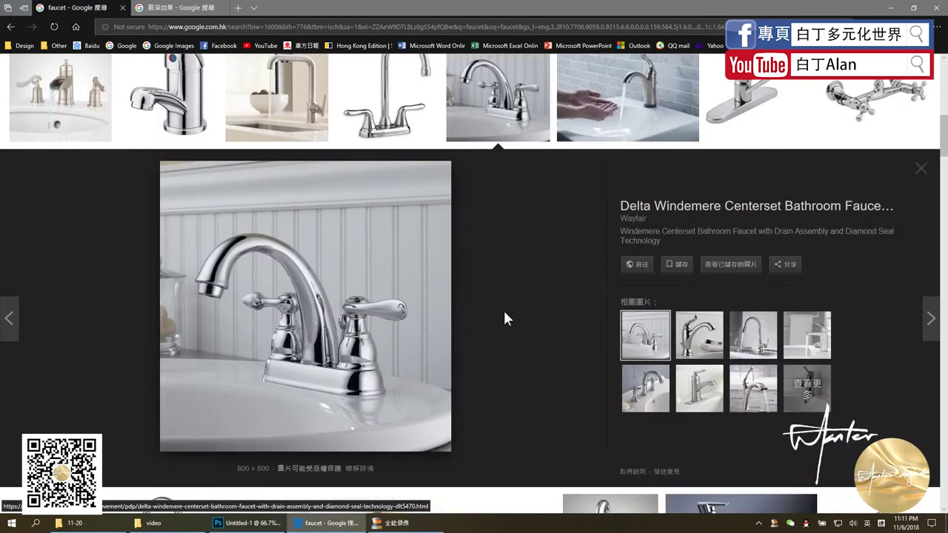
Step: Paste the browser screenshot into the blank Untitled-1 Photoshop document
left_click(245, 523)
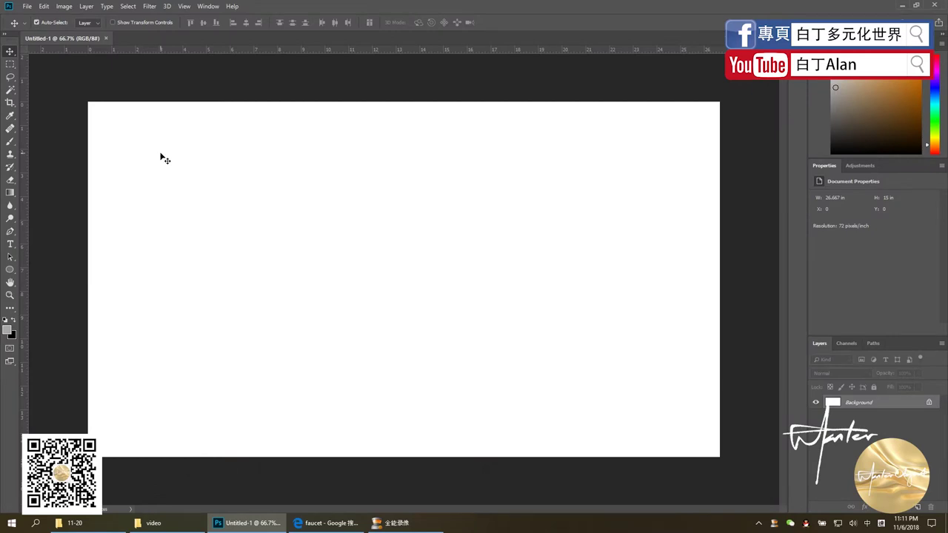
key("ctrl+v")
scroll(228, 326, "up", 1)
Step: Marquee-select the faucet photo and copy it onto a new layer
key("m")
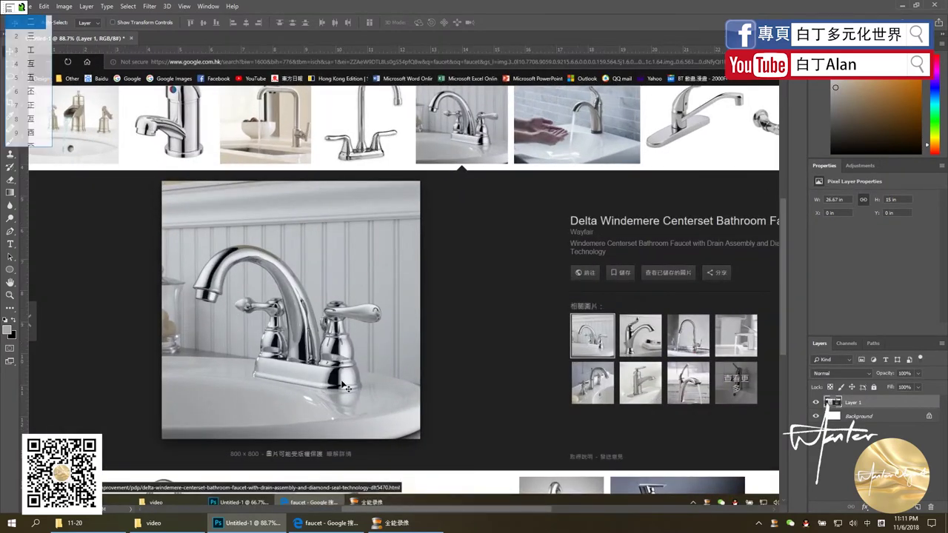
key("alt+shift")
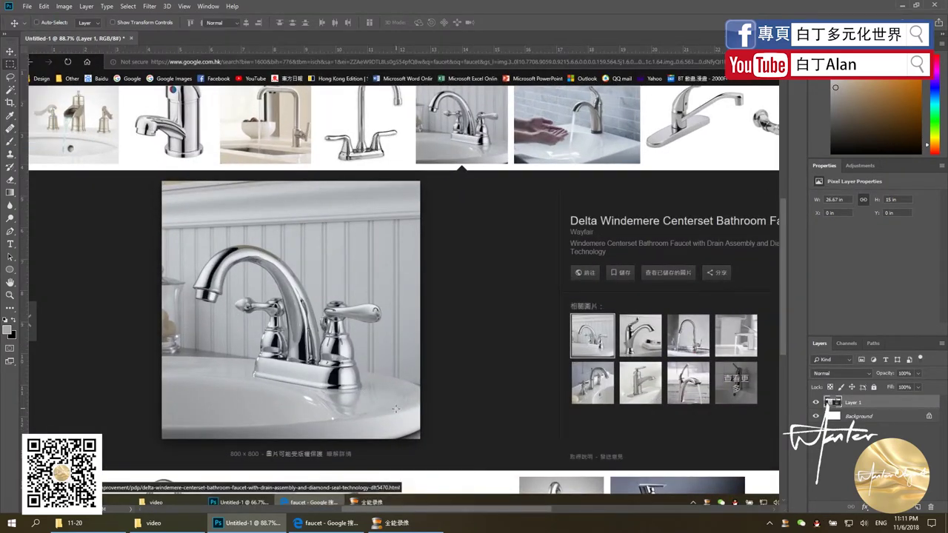
key("m")
left_click_drag(404, 424, 163, 183)
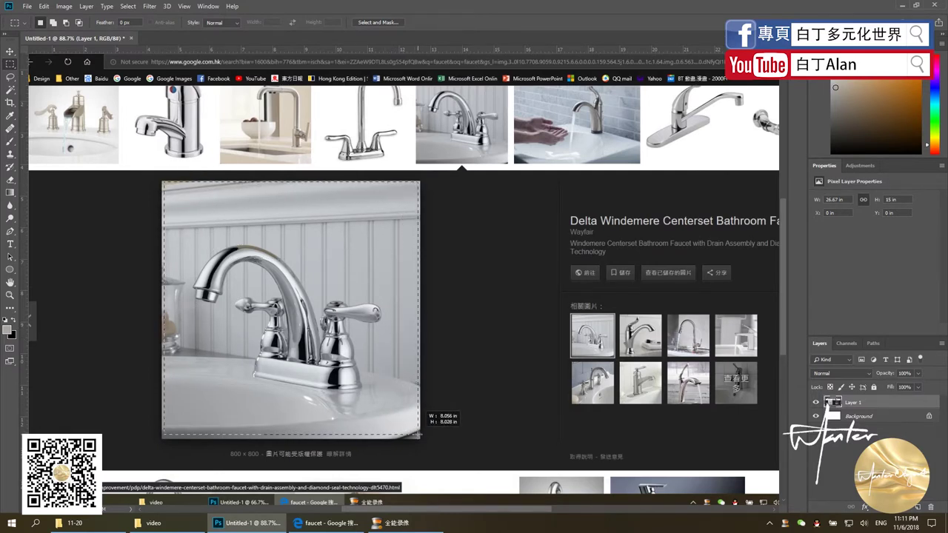
left_click_drag(275, 299, 417, 437)
key("ctrl+j")
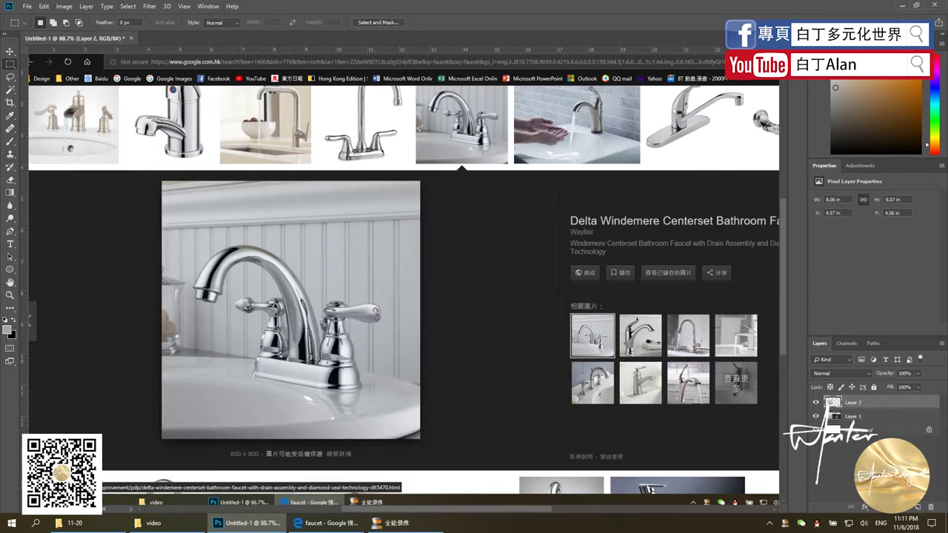
Step: Delete the screenshot layer, leaving the faucet photo on Layer 2
left_click(875, 417)
key("Delete")
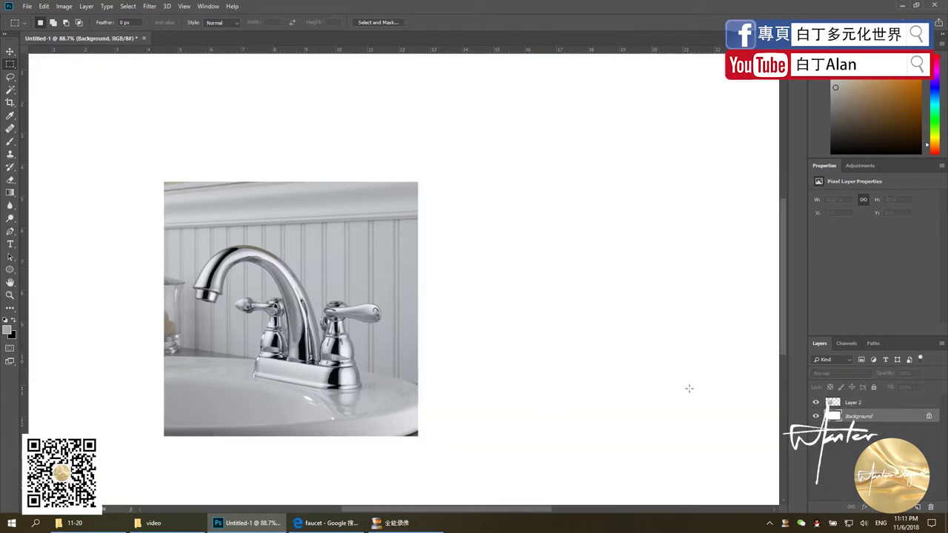
left_click(881, 404)
key("ctrl+t")
Step: Scale the faucet layer up to about 195%, nearly the full canvas height
scroll(353, 347, "down", 3)
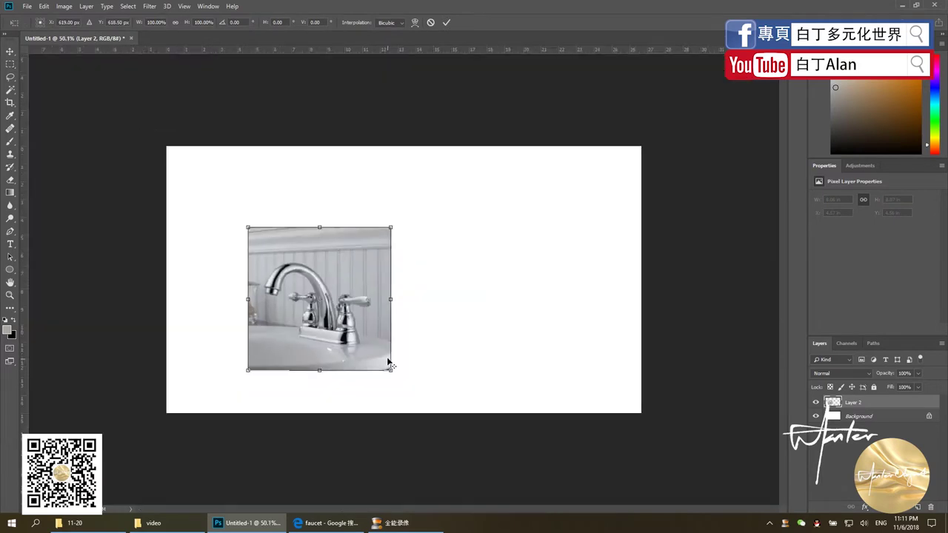
scroll(387, 360, "down", 2)
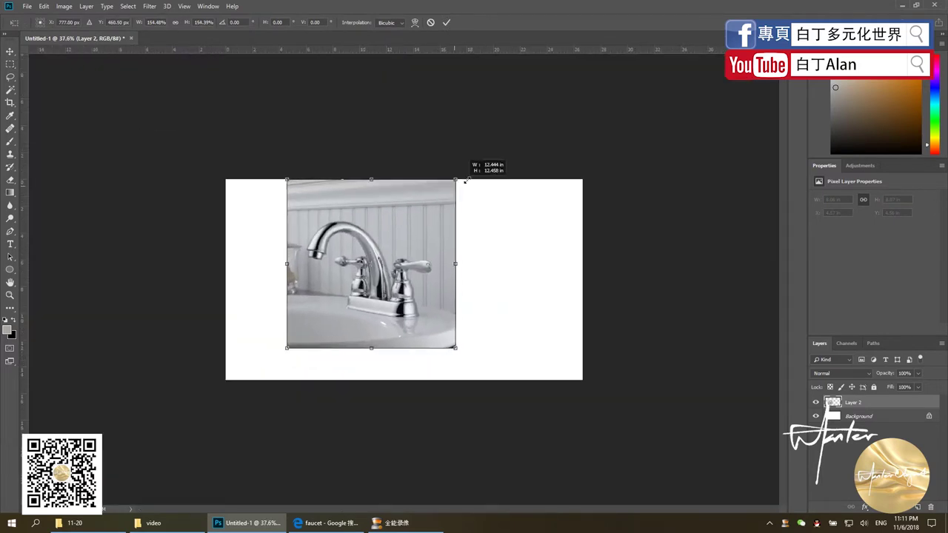
left_click_drag(395, 236, 460, 174)
left_click_drag(455, 349, 498, 379)
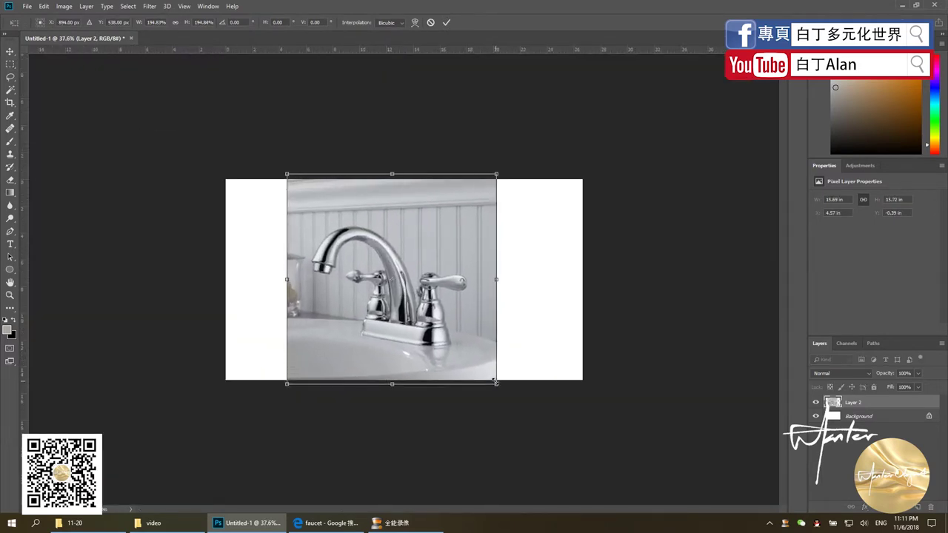
key("Return")
scroll(413, 342, "up", 5)
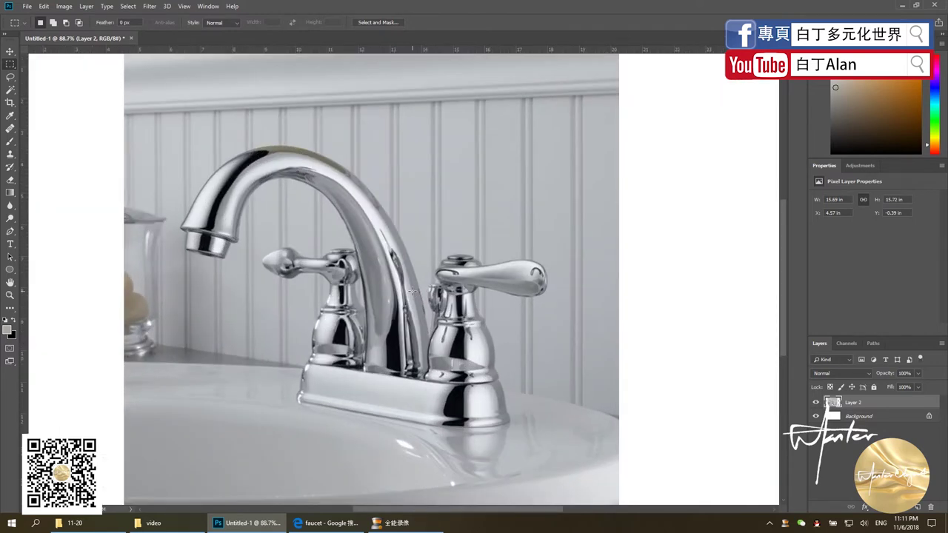
Step: Open 景深小技巧.psd from the project folder in File Explorer
key("v")
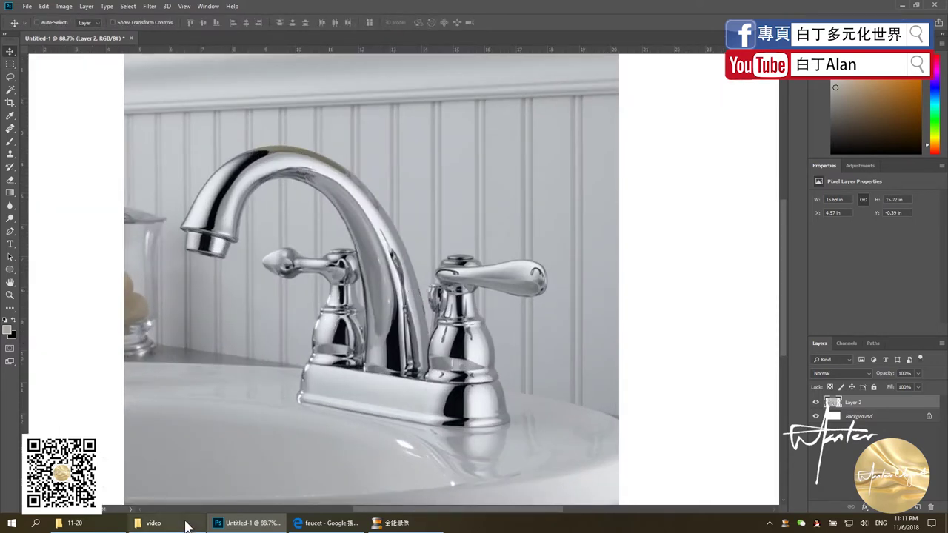
left_click(74, 523)
double_click(326, 74)
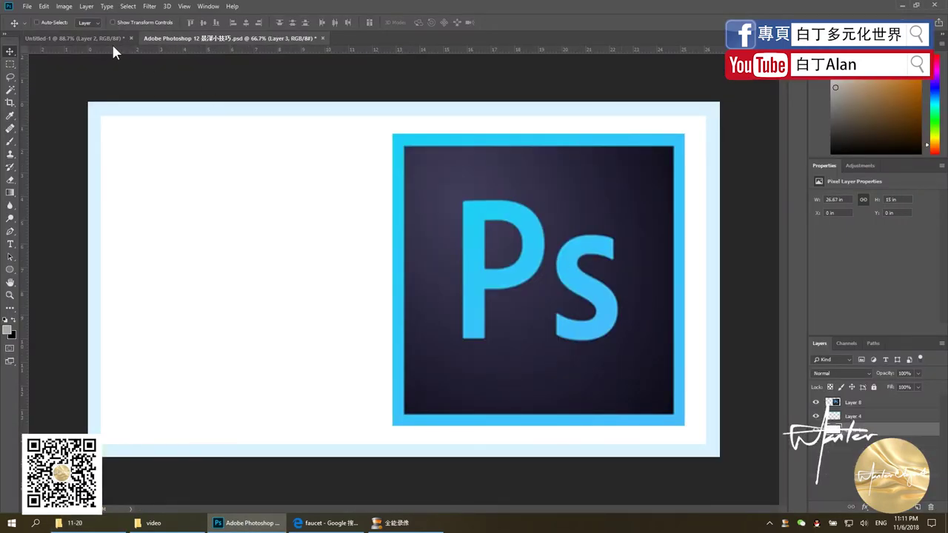
Step: Drag the faucet layer into 景深小技巧.psd and close Untitled-1 without saving
left_click(74, 38)
mouse_move(384, 250)
left_mouse_down()
mouse_move(232, 37)
mouse_move(245, 203)
left_mouse_up()
left_click(130, 38)
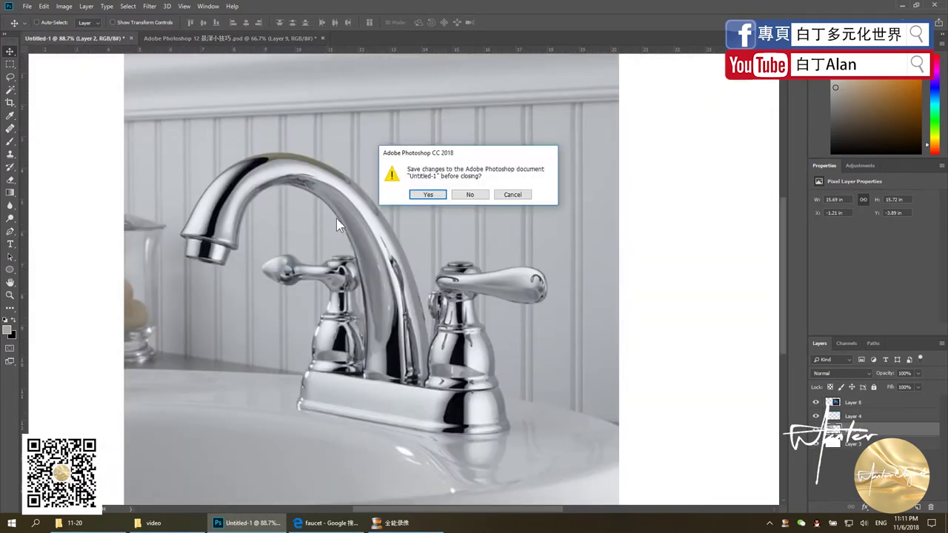
left_click(468, 195)
Step: Hide the frame and Ps logo layers and position the faucet photo on the canvas
left_click_drag(265, 216, 281, 244)
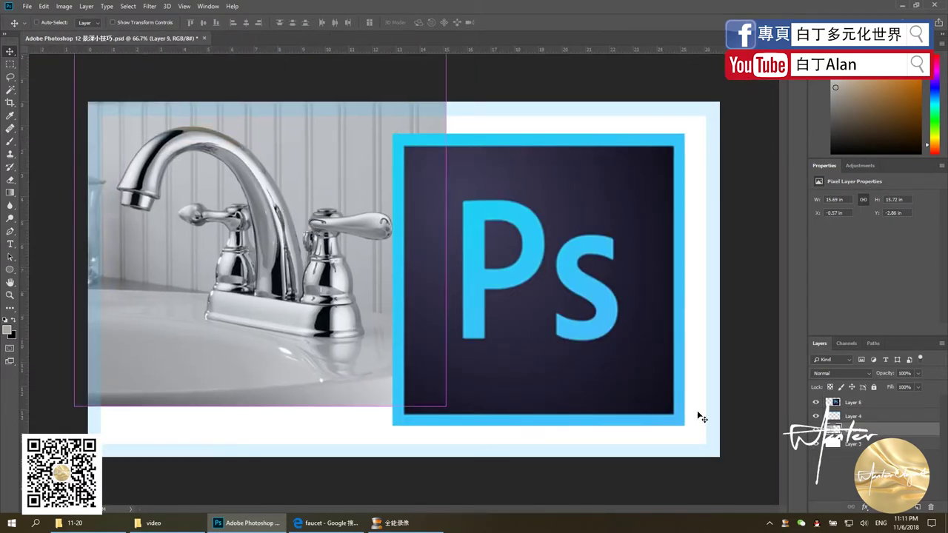
left_click(816, 416)
left_click_drag(364, 277, 469, 309)
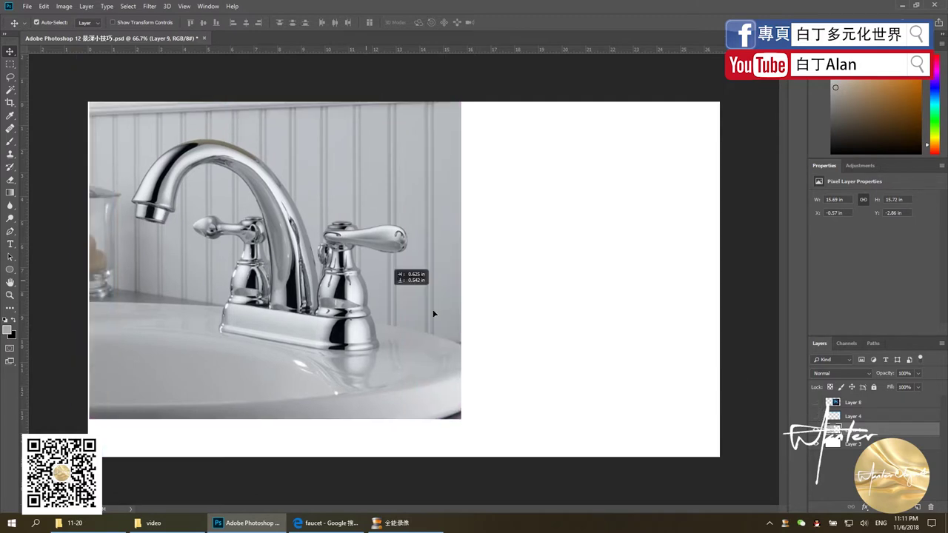
Step: Shrink the faucet photo to fit the canvas height and nudge it down and right
key("ctrl+t")
key("ctrl+minus")
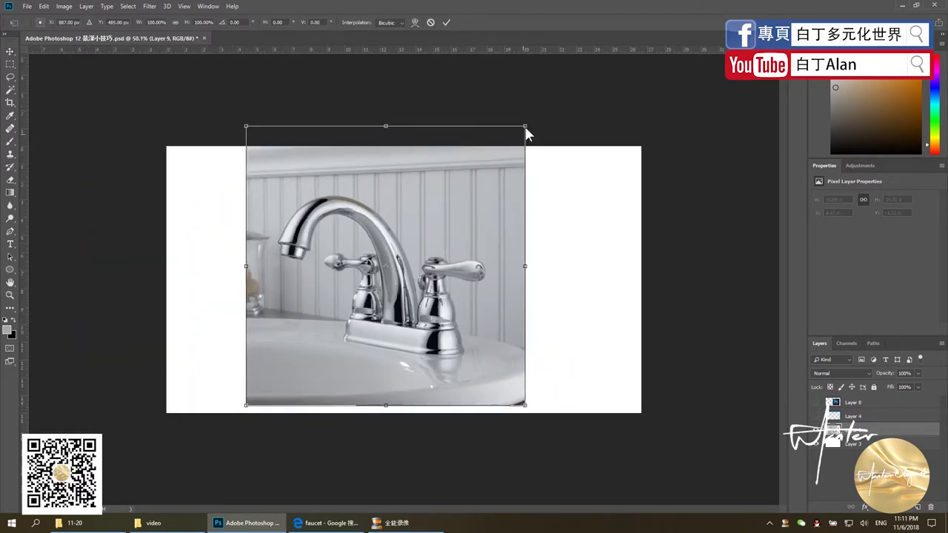
left_click_drag(525, 125, 508, 145)
key("Return")
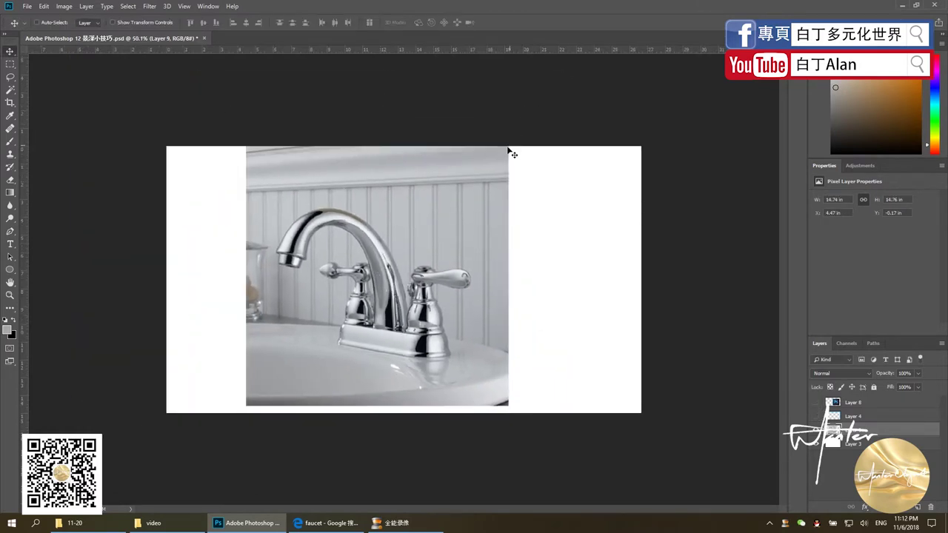
key("ctrl+plus")
left_click_drag(370, 264, 393, 280)
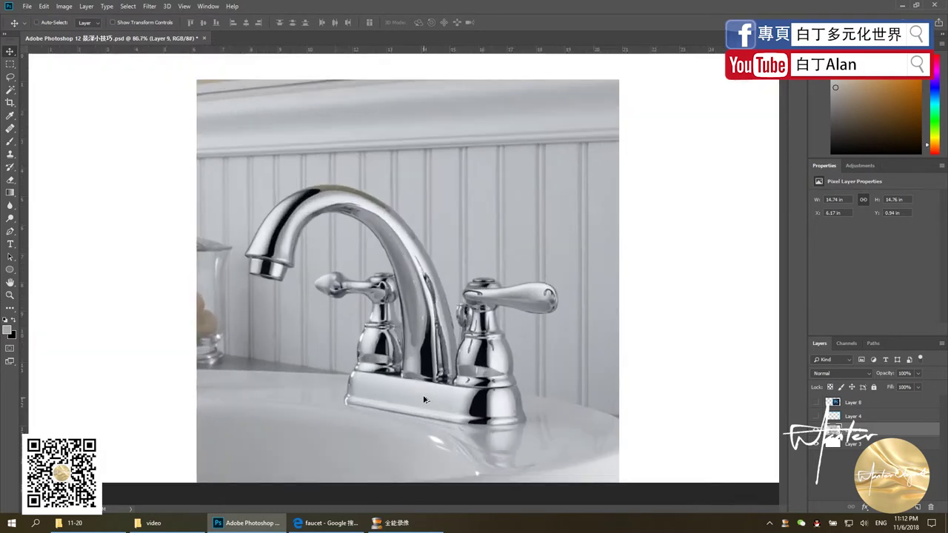
scroll(440, 388, "up", 3)
scroll(439, 388, "down", 2)
scroll(439, 388, "down", 3)
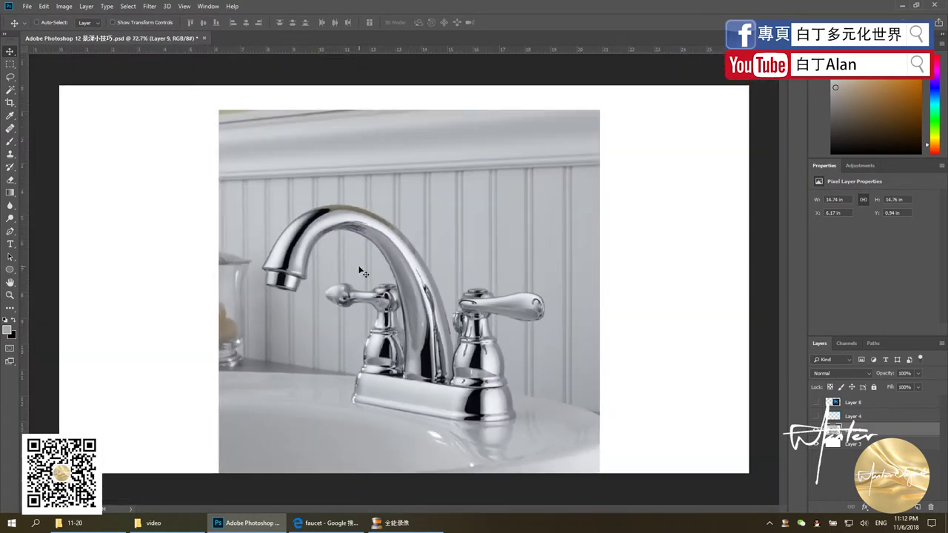
key("p")
scroll(343, 310, "up", 2)
Step: Zoom in and out on the faucet to trace its outline from spout to base
scroll(306, 307, "up", 2)
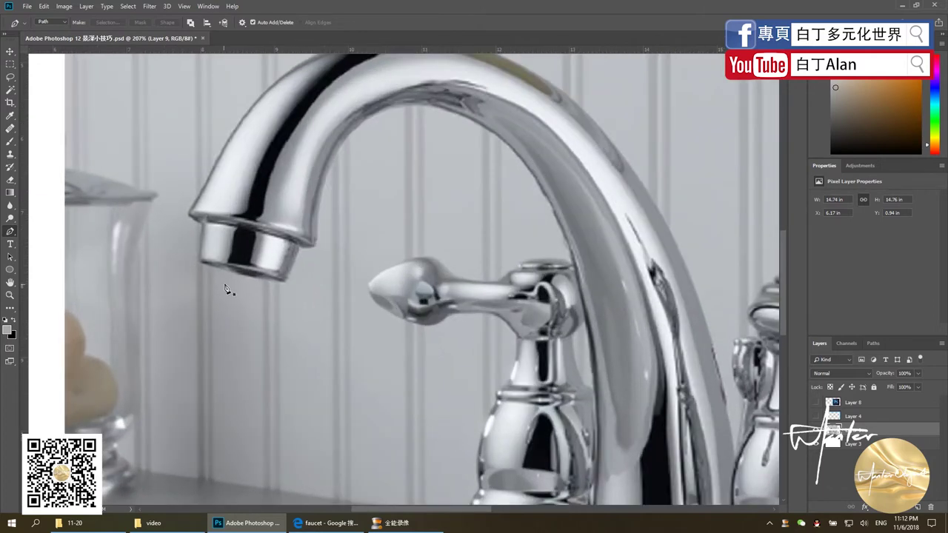
scroll(226, 284, "down", 1)
scroll(257, 285, "up", 3)
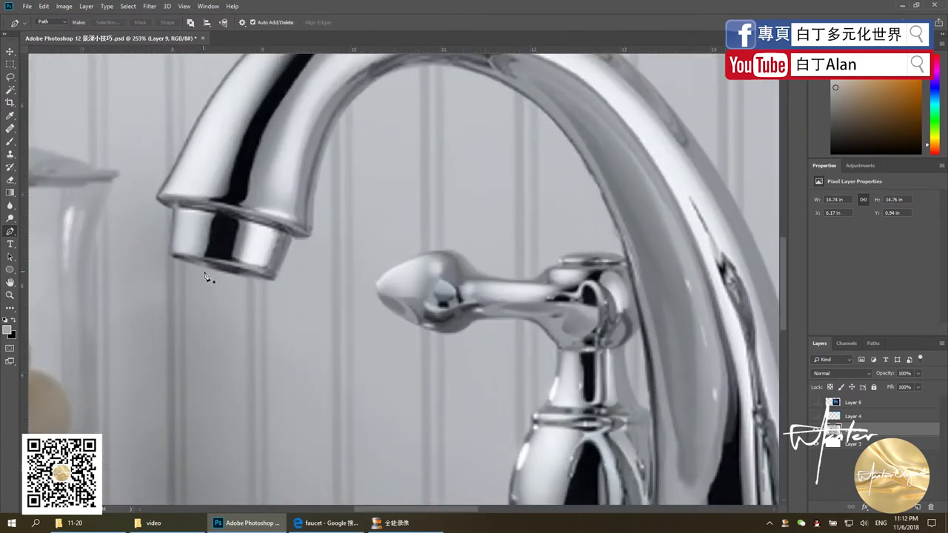
scroll(269, 284, "up", 2)
scroll(292, 267, "down", 5)
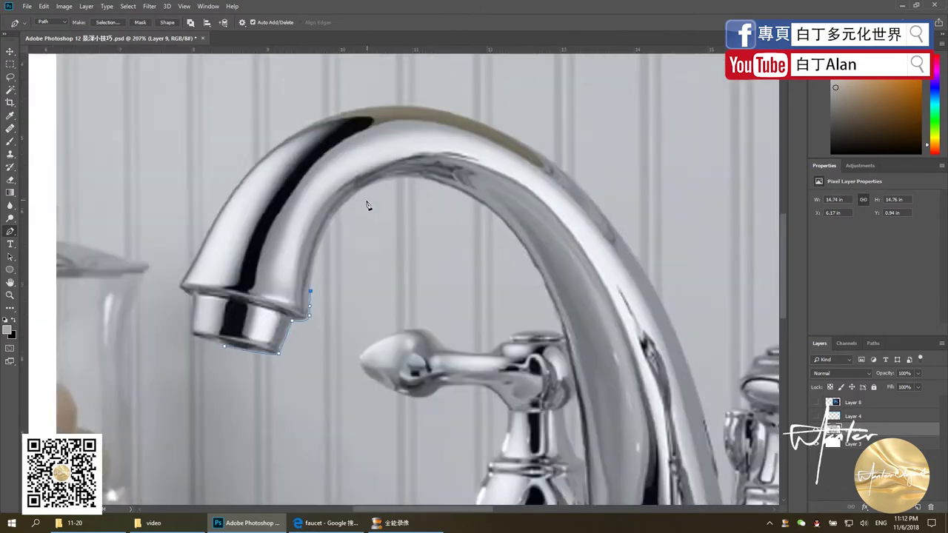
scroll(370, 206, "up", 1)
scroll(592, 264, "up", 4)
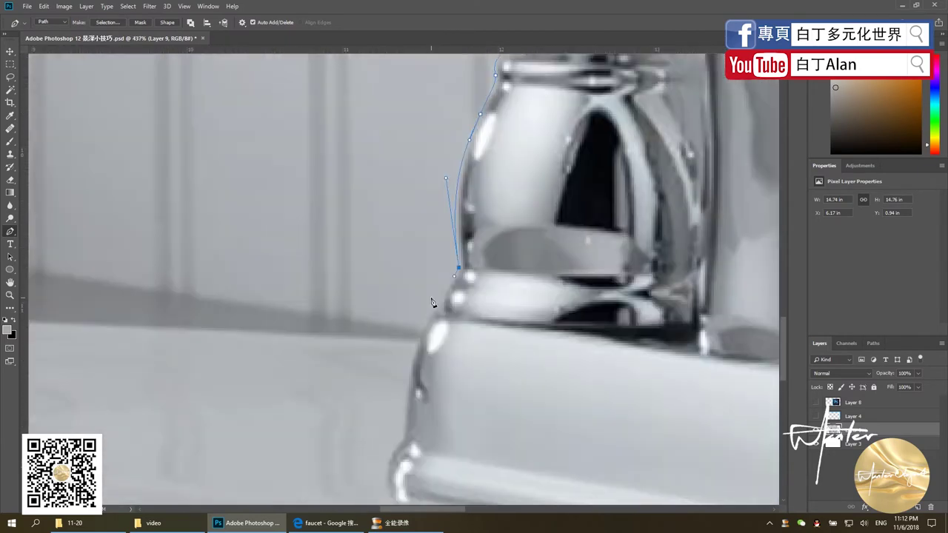
scroll(399, 381, "down", 3)
scroll(615, 322, "up", 2)
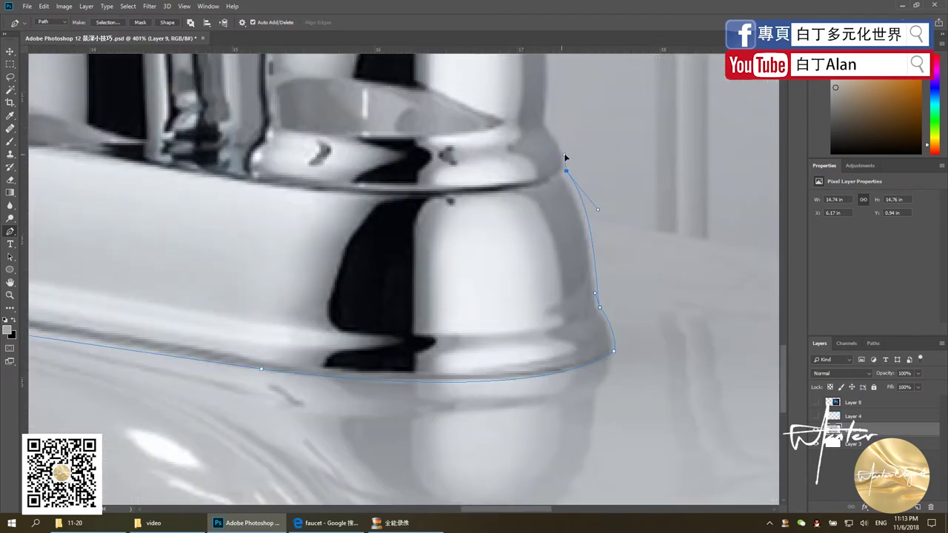
scroll(451, 160, "up", 1)
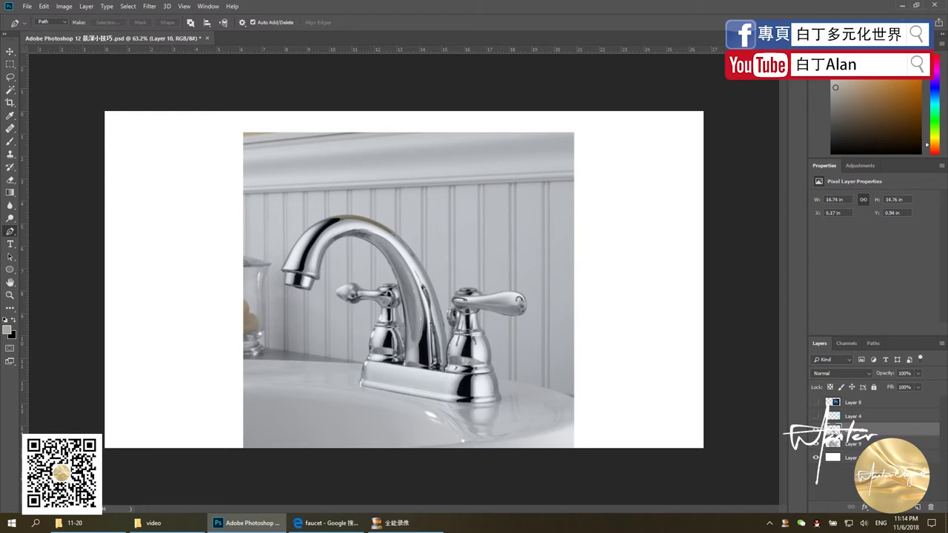
Step: Enlarge both faucet layers slightly, shift them left, and copy the faucet to a new layer
left_click(889, 442, "ctrl")
key("ctrl+t")
left_click_drag(574, 133, 604, 102)
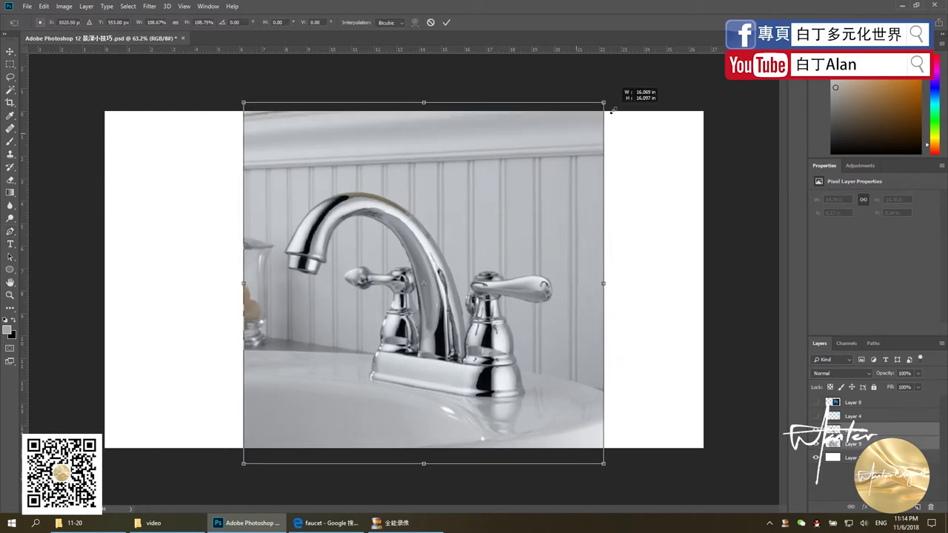
key("Return")
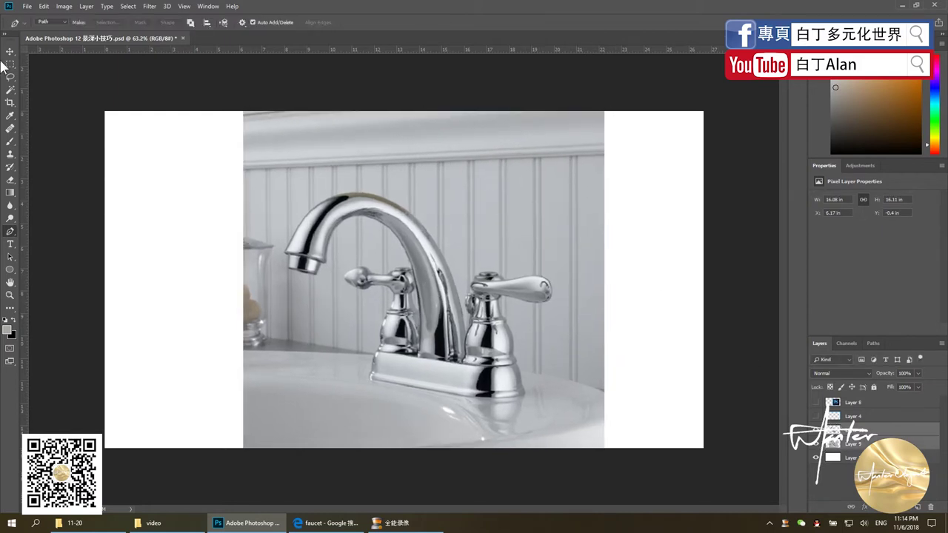
left_click_drag(412, 251, 311, 246)
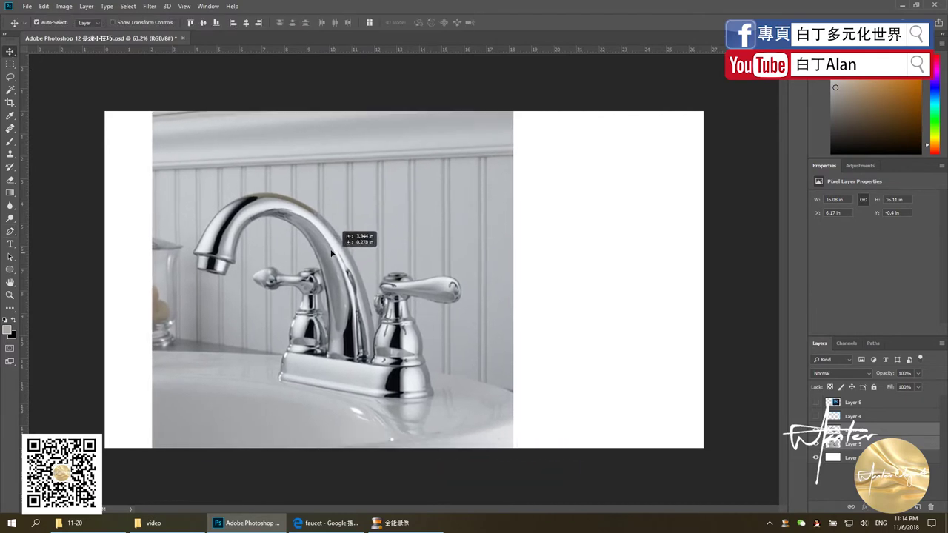
left_click_drag(426, 303, 426, 301)
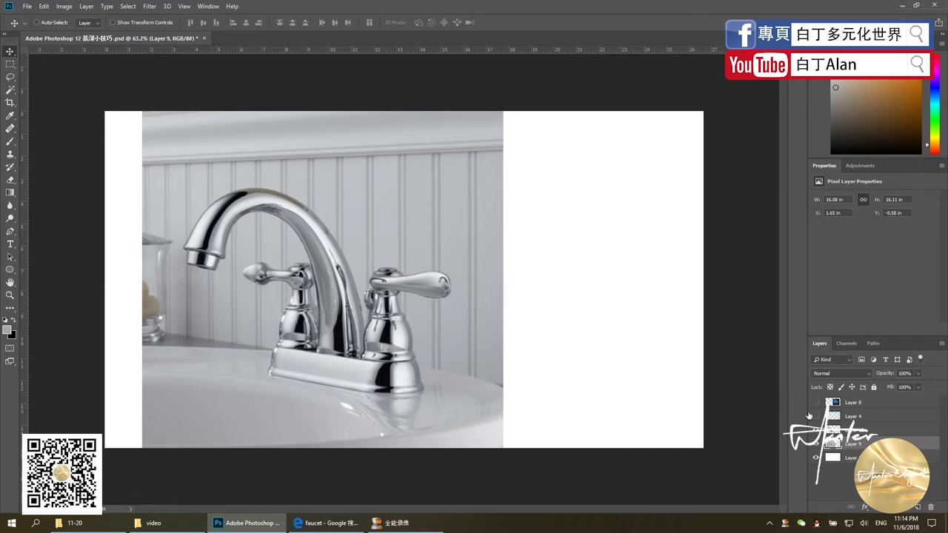
key("ctrl+j")
key("ctrl+j")
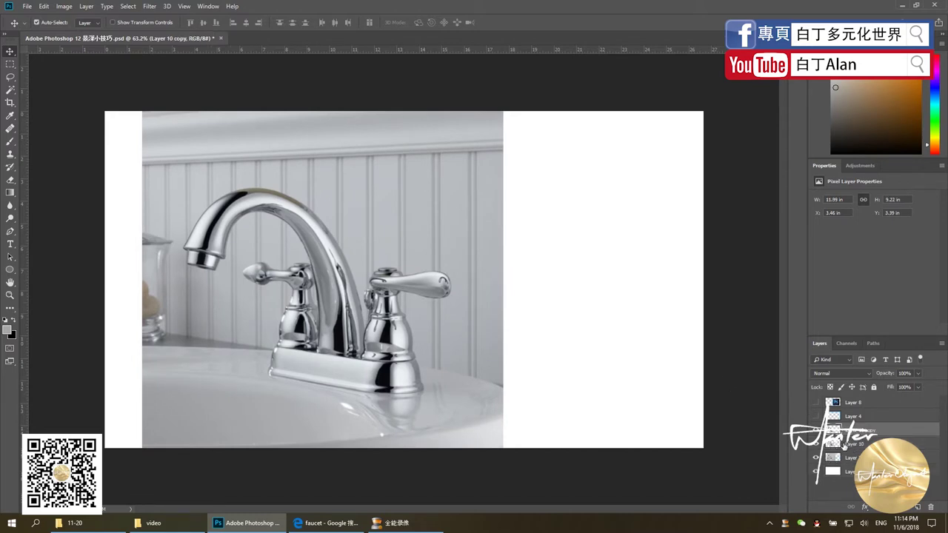
Step: Hide the sink photo layer, zoom in on the faucet, and duplicate it as Layer 10 copy 2
left_click(816, 457)
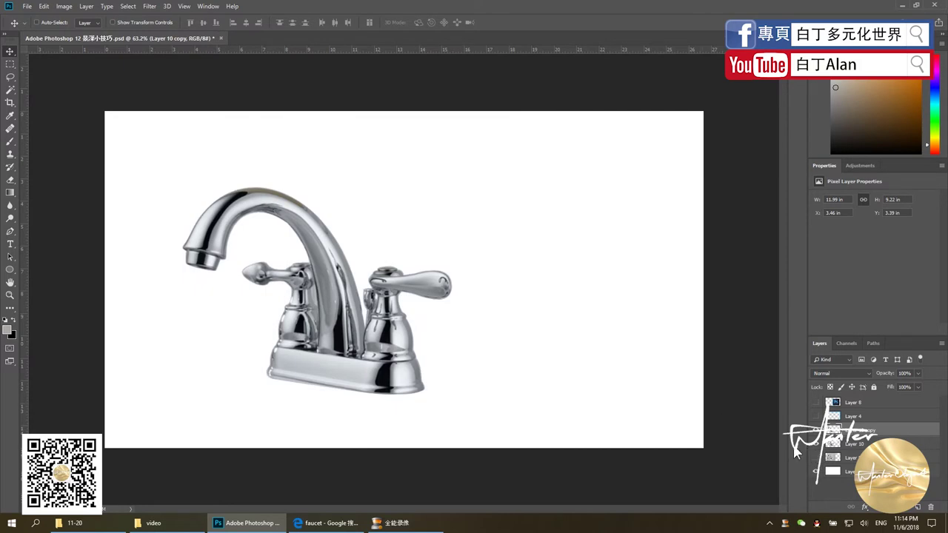
scroll(318, 296, "up", 3)
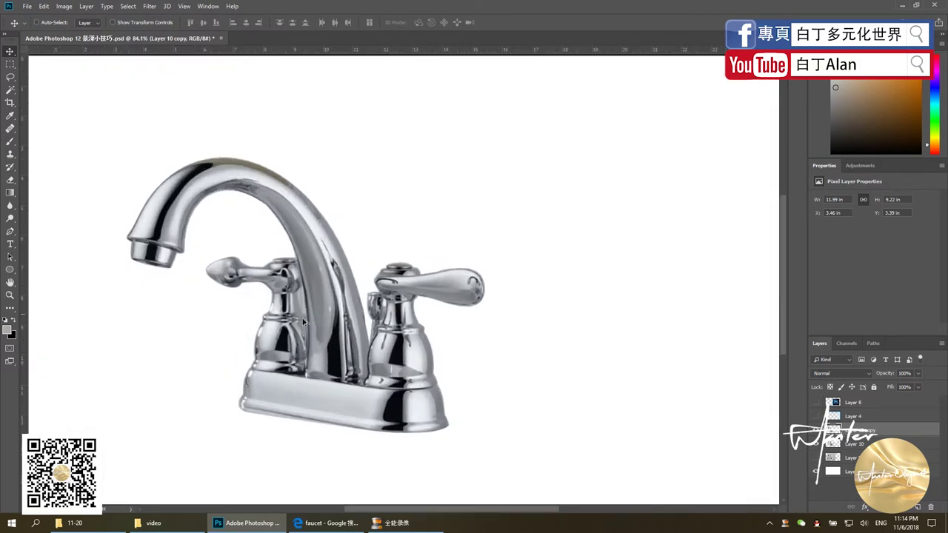
scroll(237, 342, "down", 5)
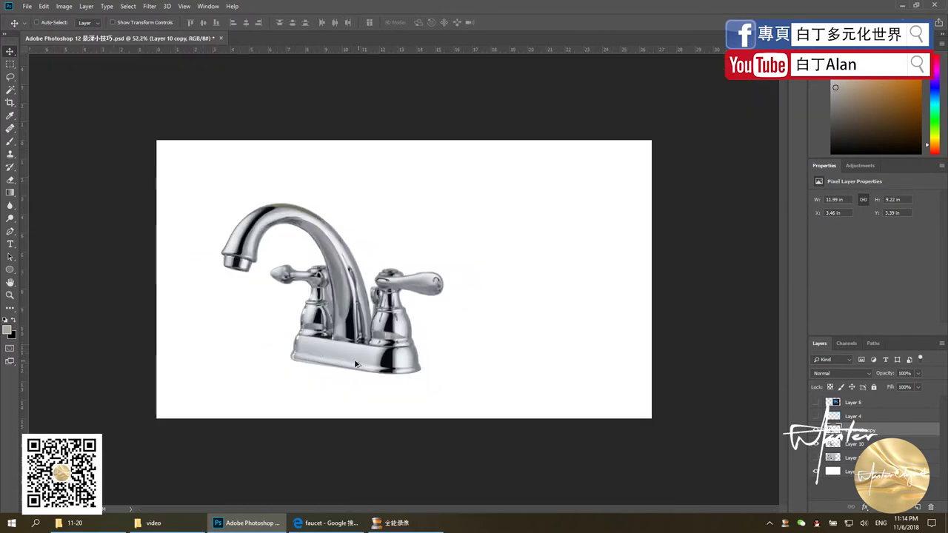
scroll(274, 347, "up", 4)
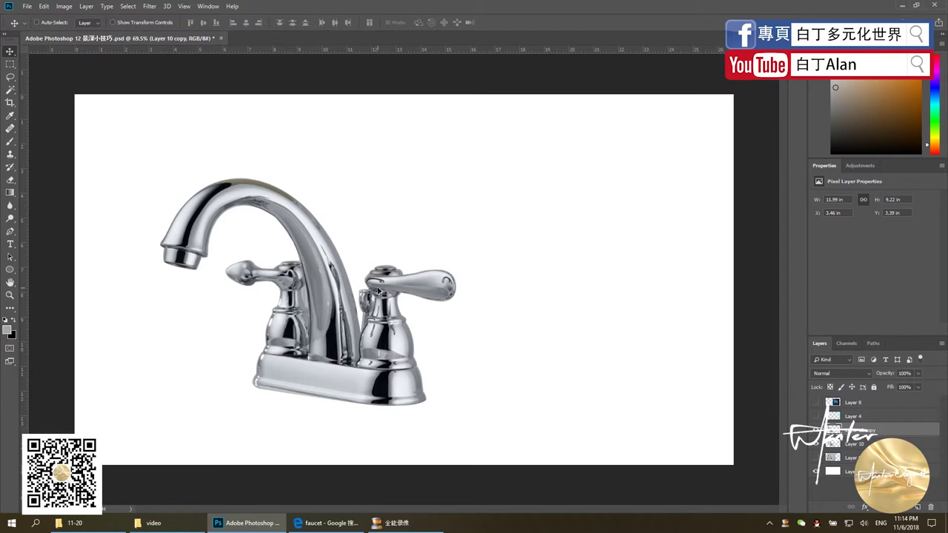
scroll(326, 313, "up", 1)
scroll(371, 333, "up", 1)
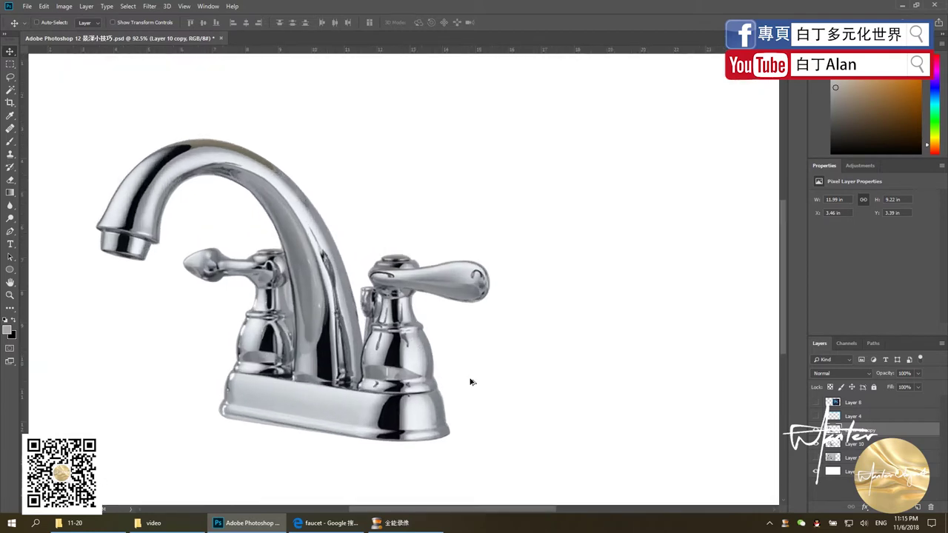
scroll(444, 371, "down", 1)
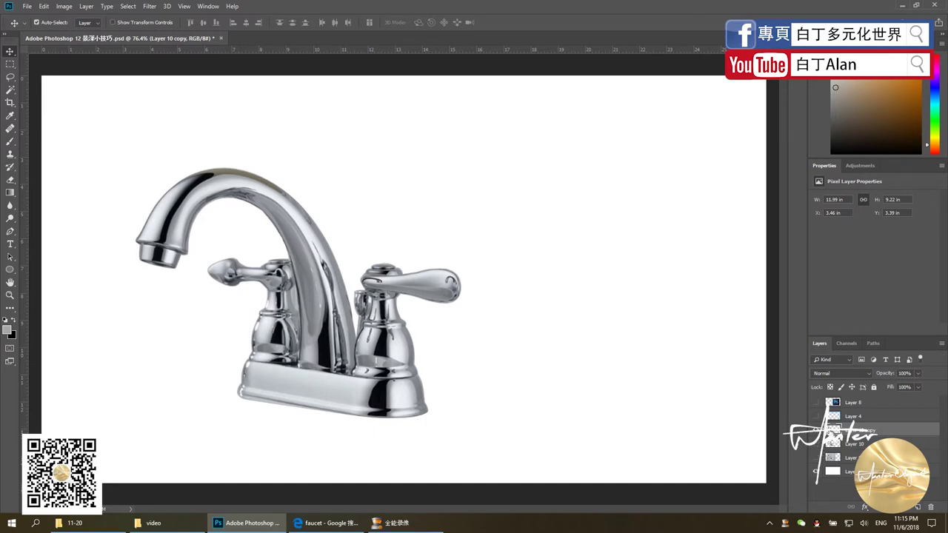
key("ctrl+j")
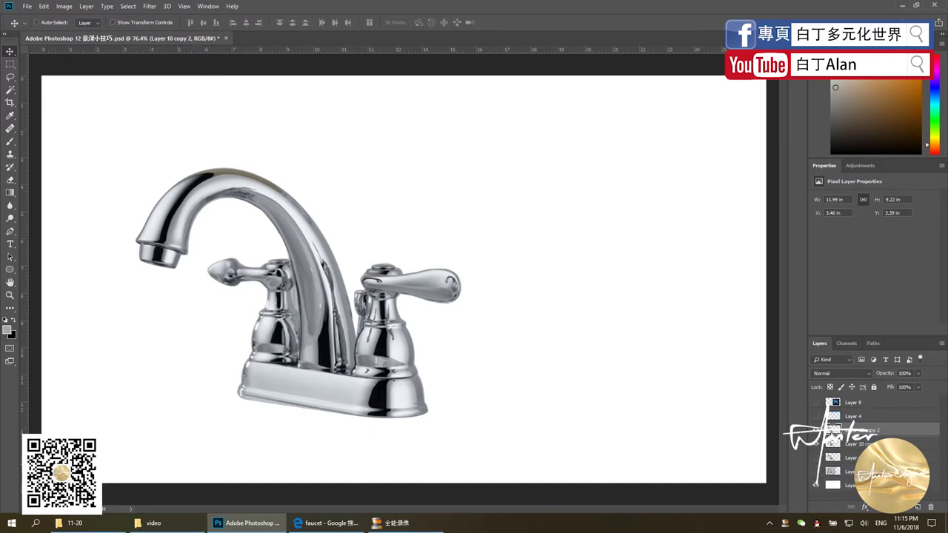
Step: Apply a 3.7-pixel Gaussian Blur to Layer 10 copy 2, the top faucet copy
left_click(152, 6)
mouse_move(170, 118)
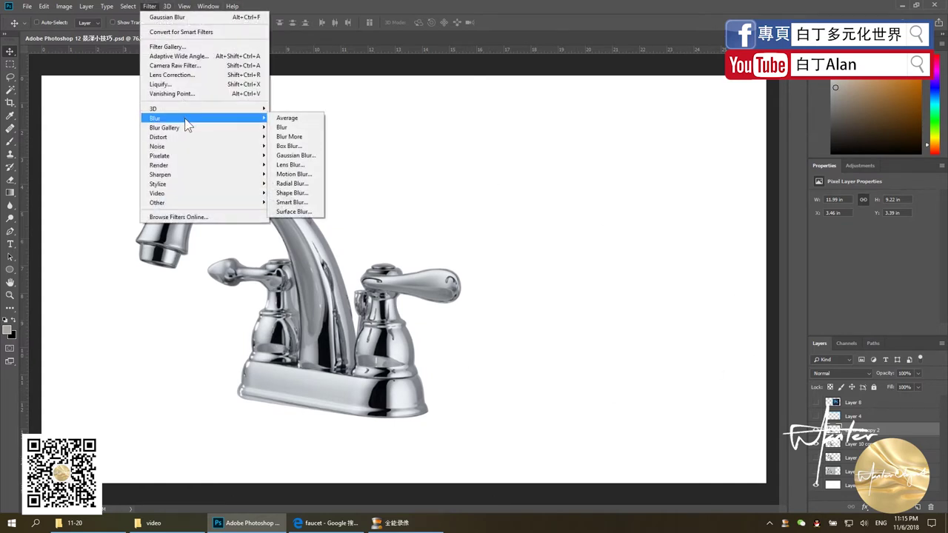
left_click(291, 156)
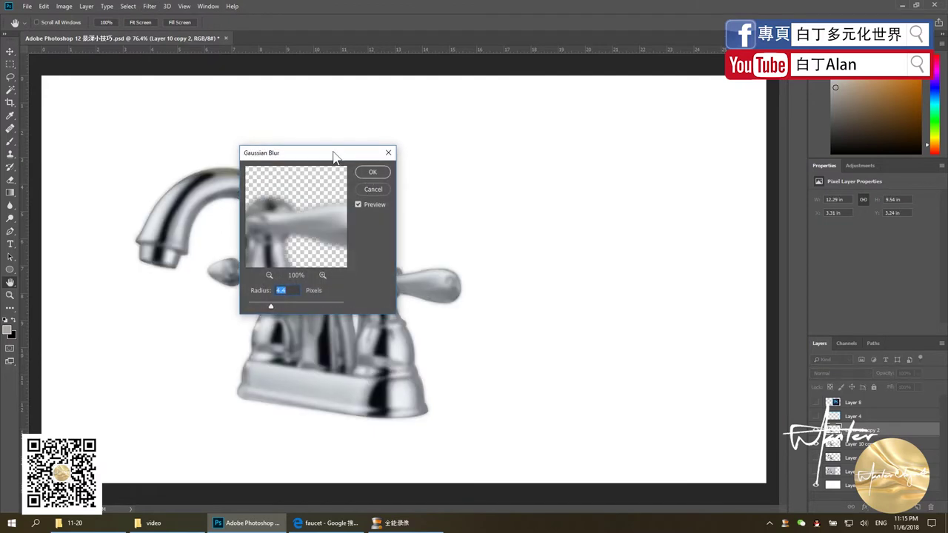
left_click_drag(334, 155, 489, 182)
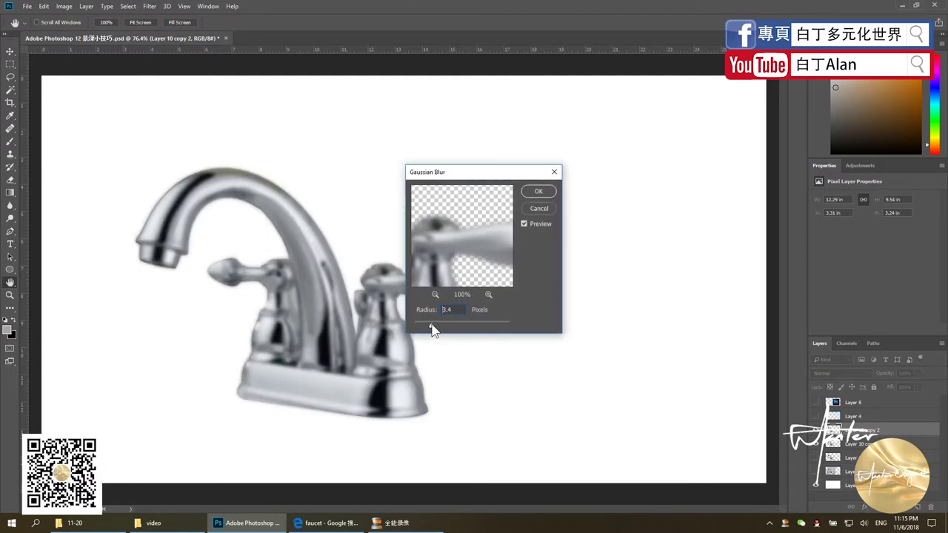
left_click_drag(433, 331, 436, 332)
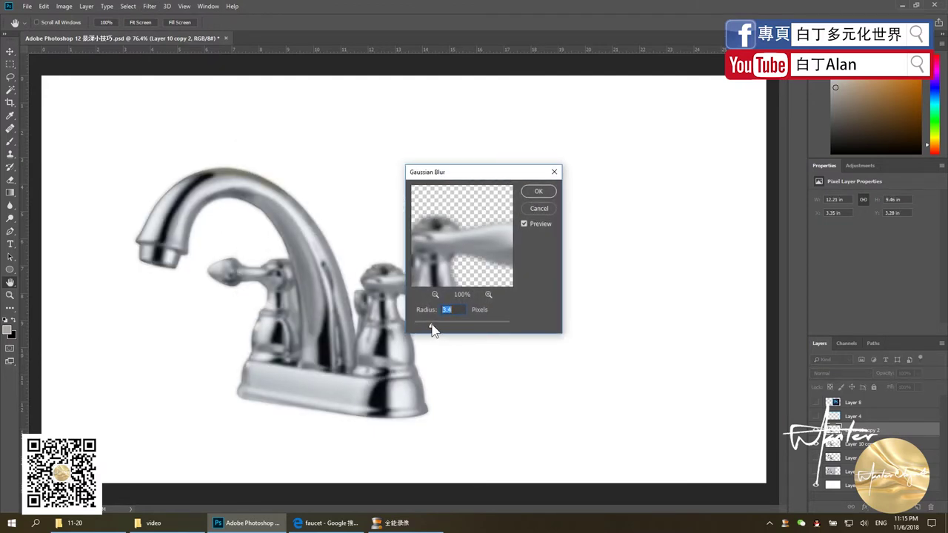
left_click(548, 194)
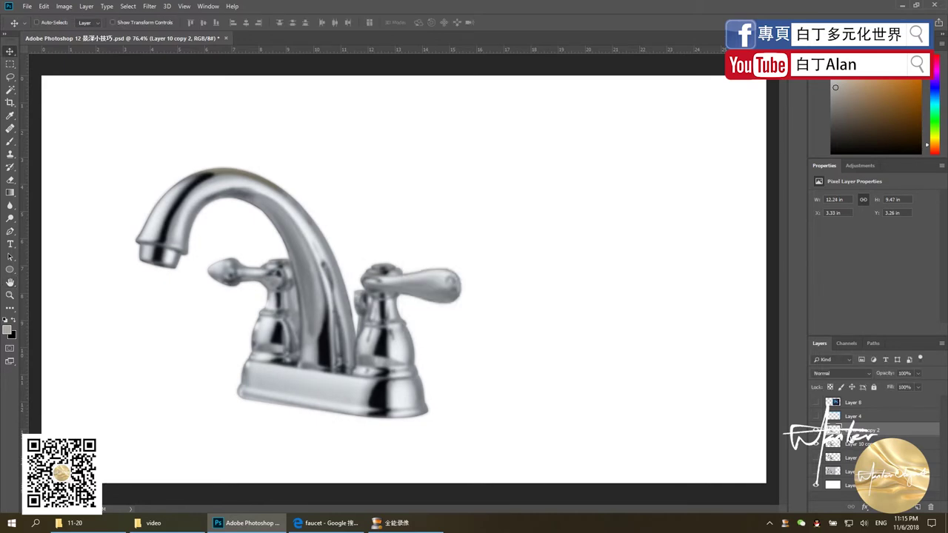
Step: With a size-175 eraser, erase blur from the spout, neck, right handle and base
key("e")
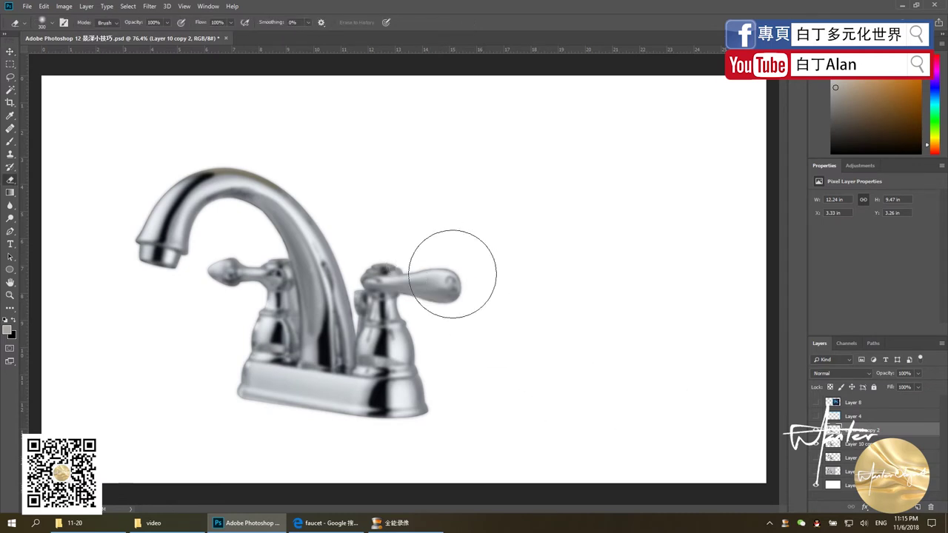
key("bracketleft")
key("bracketleft")
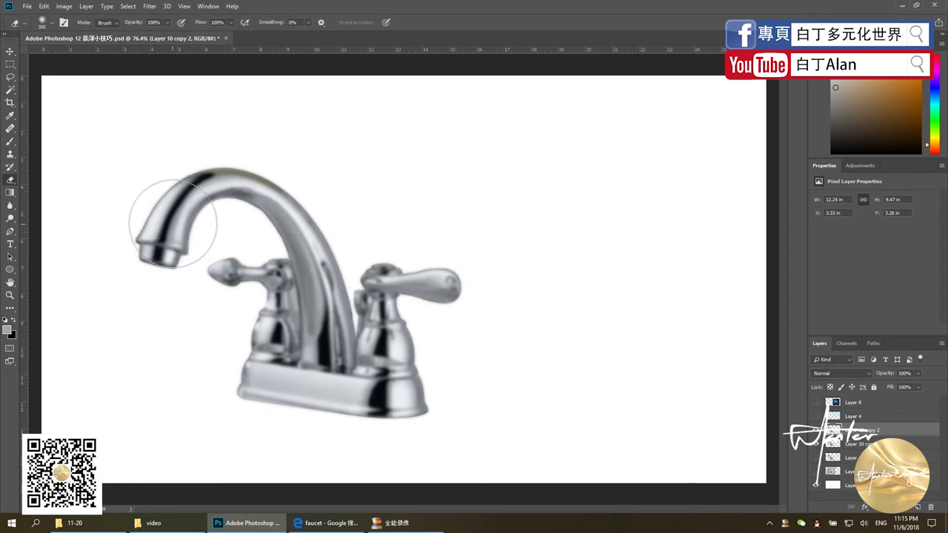
key("bracketleft")
left_click_drag(163, 238, 321, 352)
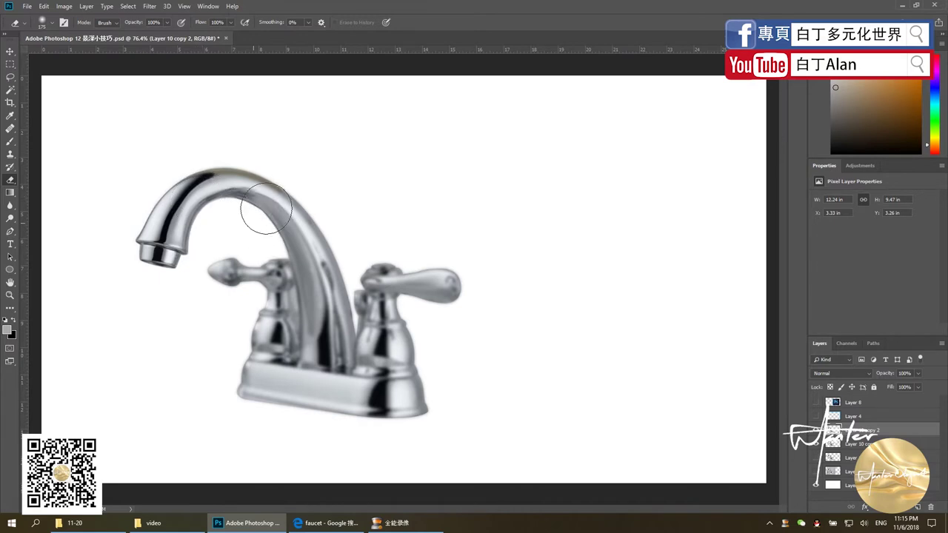
mouse_move(370, 270)
left_mouse_down()
mouse_move(380, 393)
mouse_move(341, 408)
left_mouse_up()
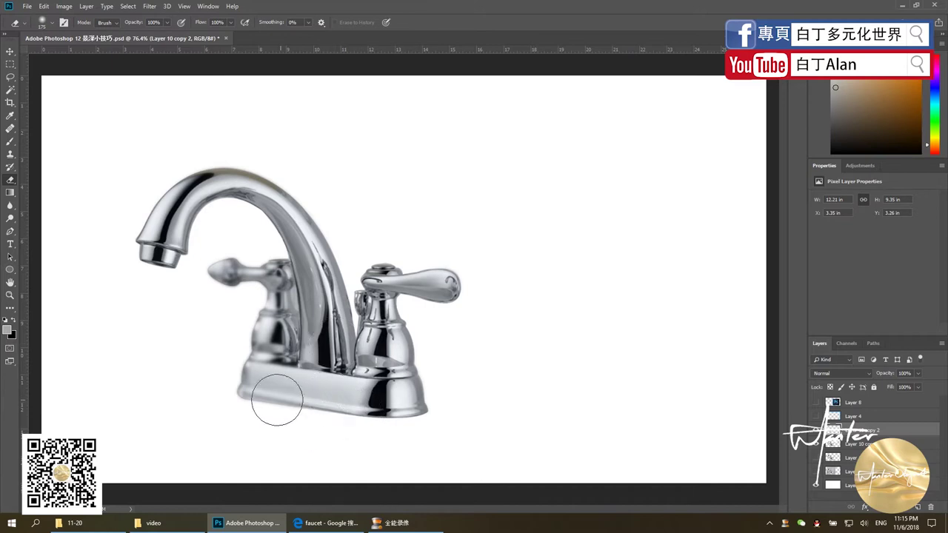
Step: Set the blurred copy to 50% opacity, then delete it and show the sink photo again
scroll(294, 425, "down", 2)
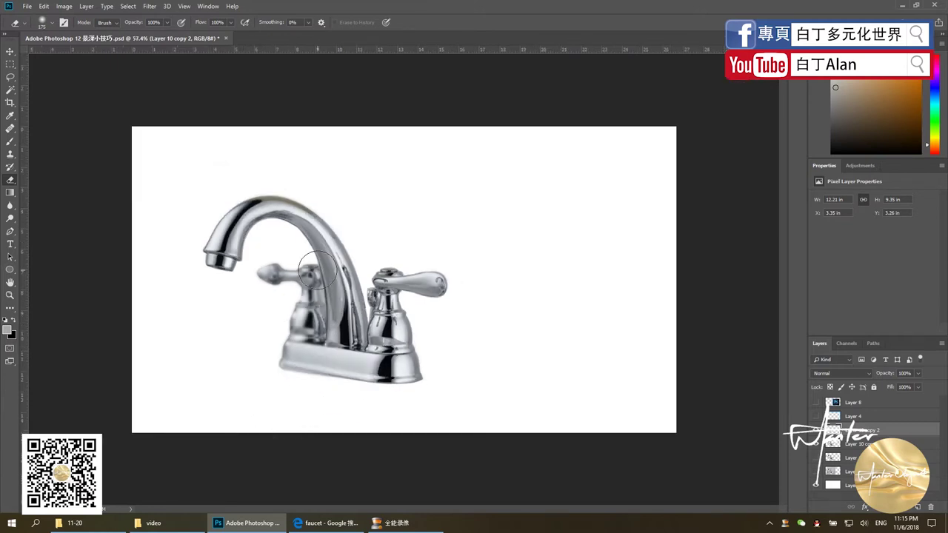
left_click(904, 373)
type("50")
scroll(275, 342, "up", 2)
scroll(274, 337, "up", 1)
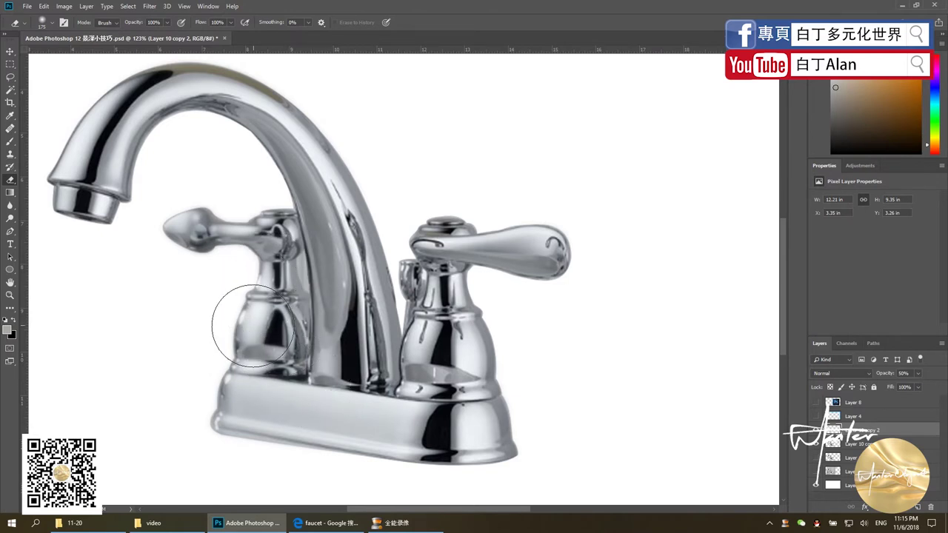
scroll(245, 326, "down", 2)
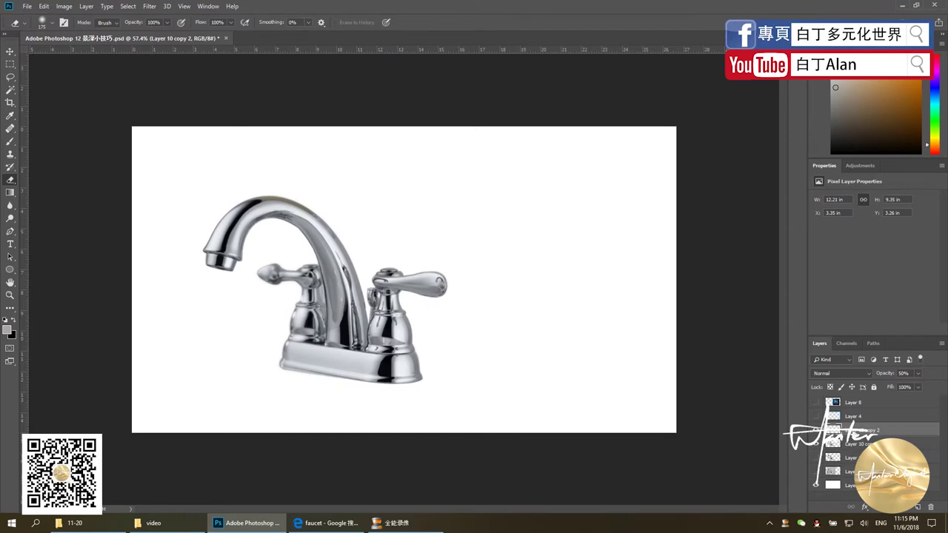
key("Delete")
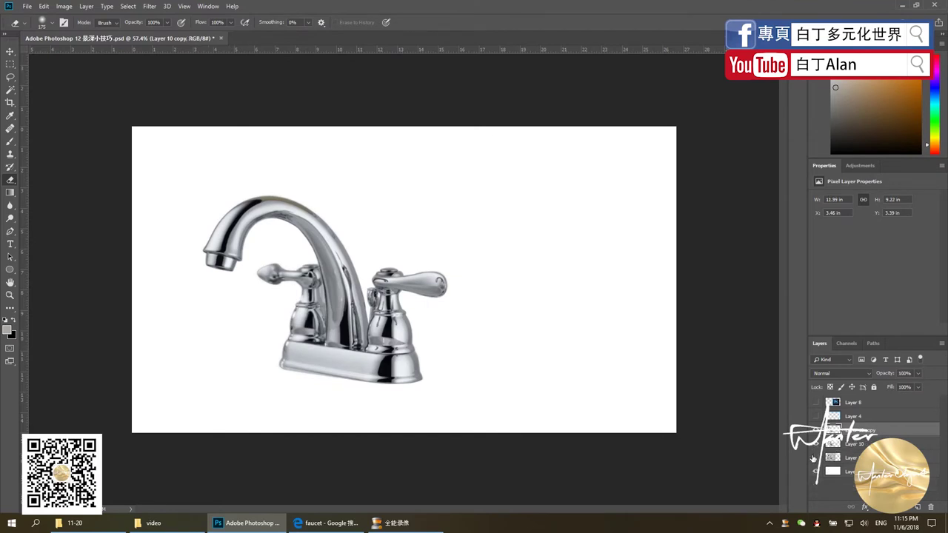
left_click(815, 459)
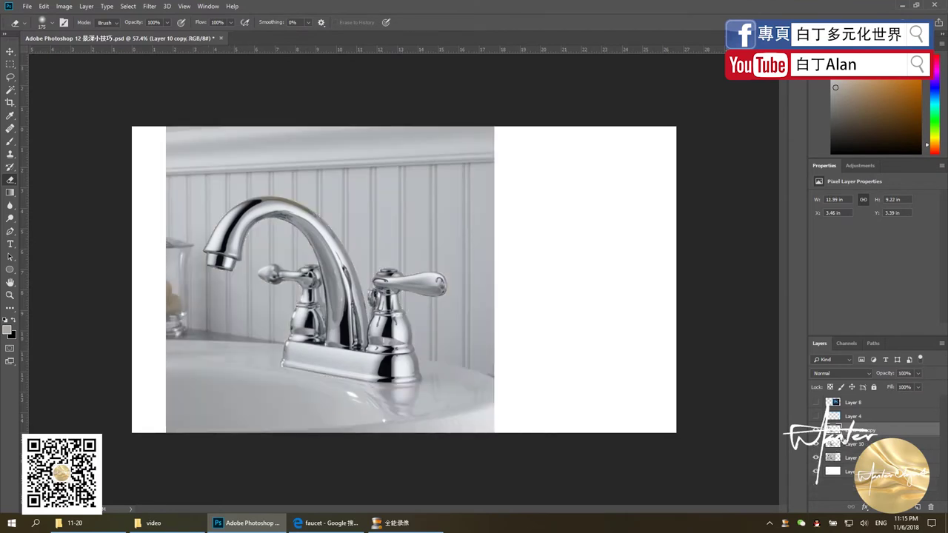
Step: Duplicate Layer 9, the sink photo, and move the copy above the faucet layer
left_click(850, 458)
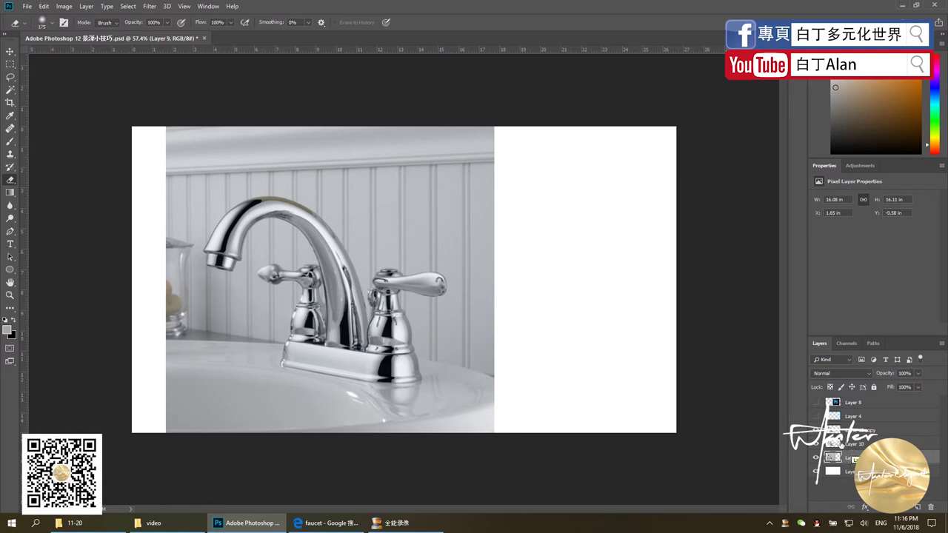
key("ctrl+j")
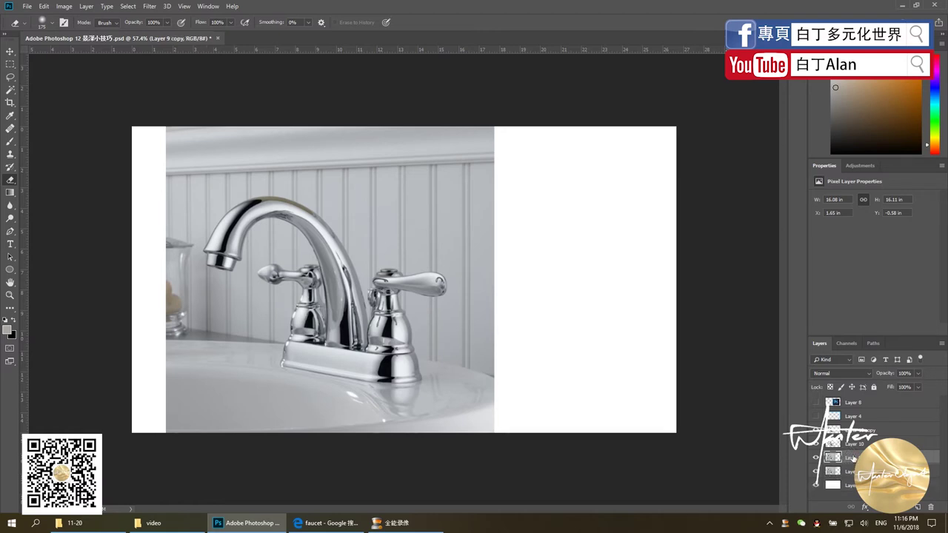
left_click_drag(822, 459, 826, 455)
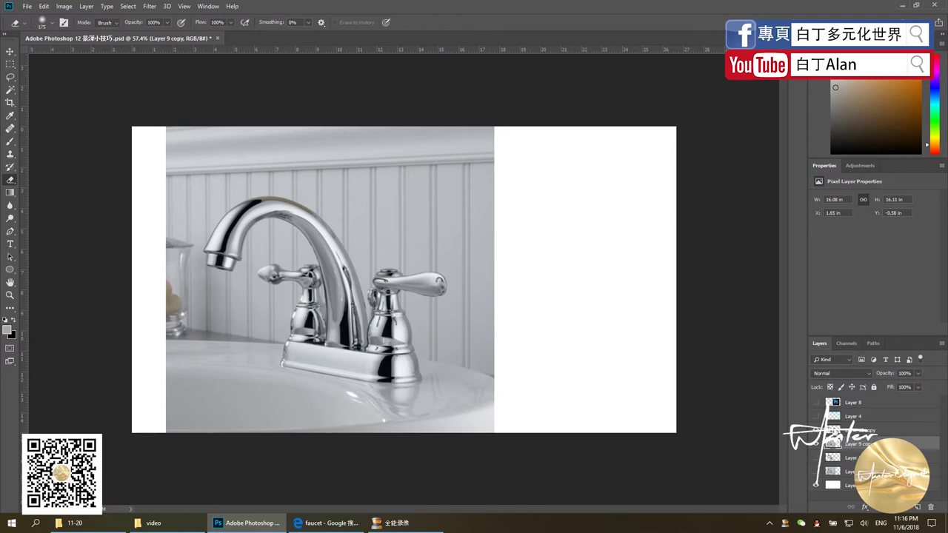
Step: Load the faucet outline as a selection, deselect it, and briefly toggle a hidden layer
left_click(834, 442, "ctrl")
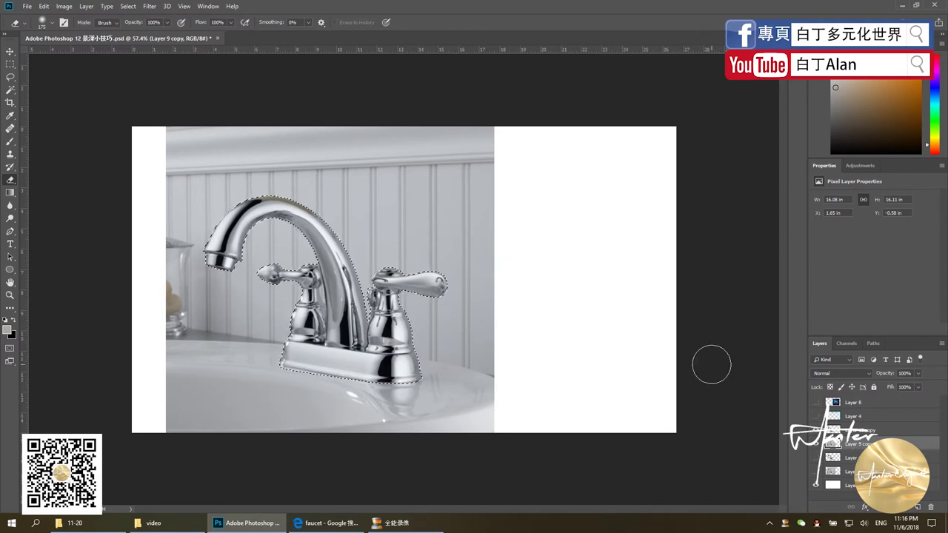
key("ctrl+d")
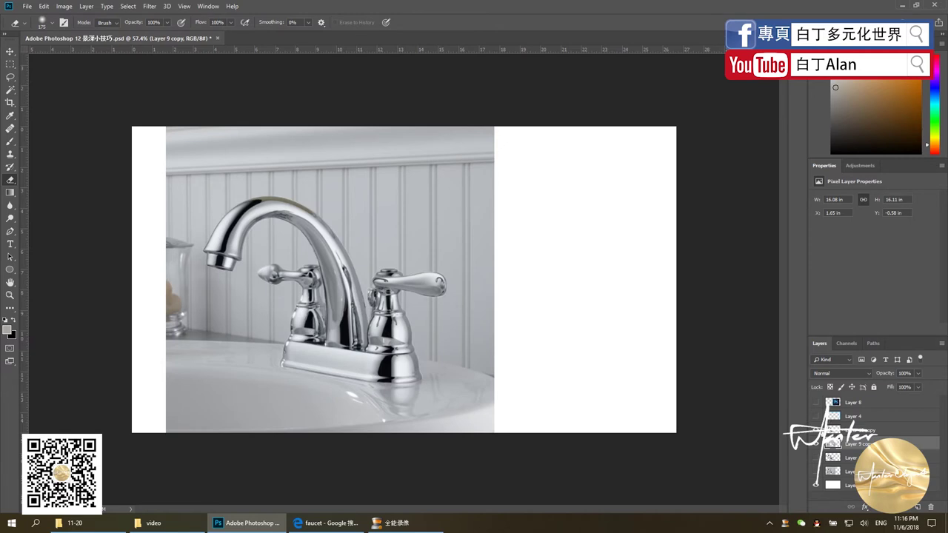
left_click(819, 433)
left_click(819, 436)
left_click(148, 7)
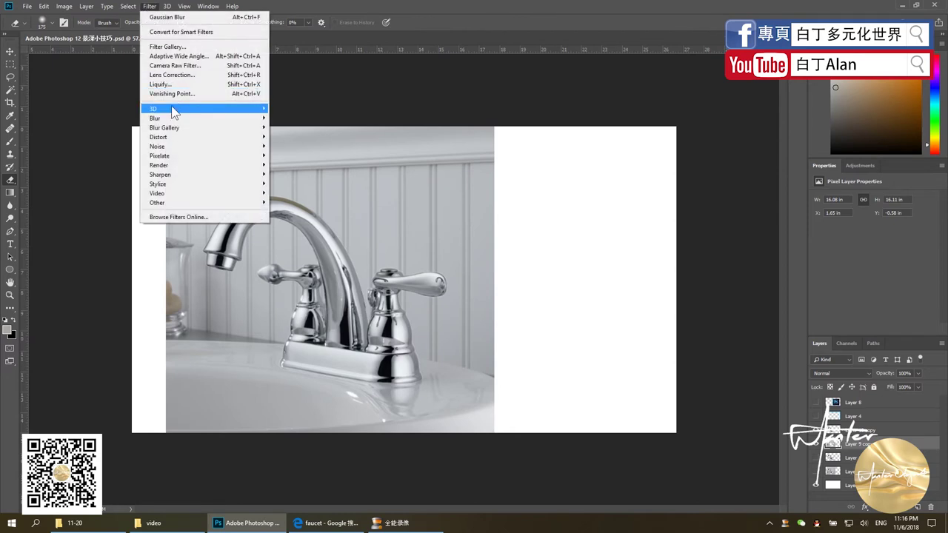
mouse_move(203, 118)
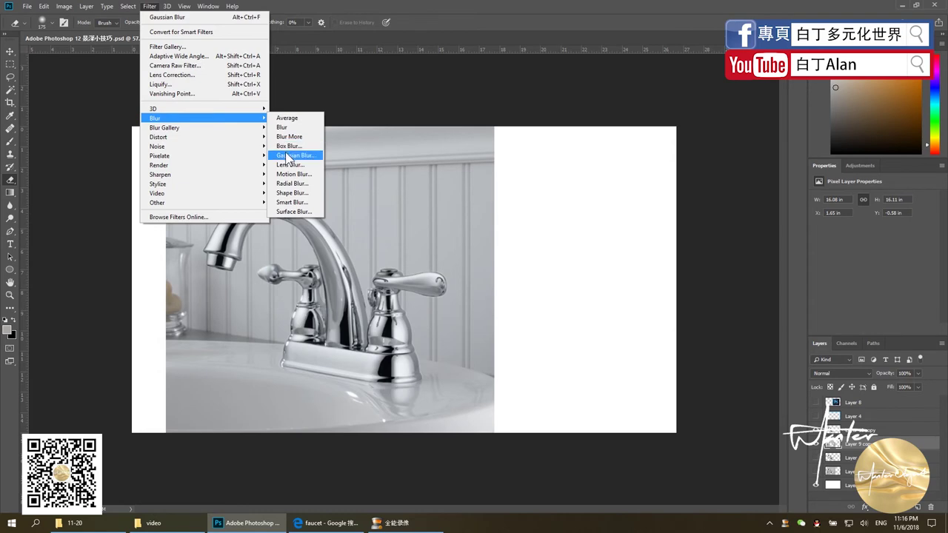
Step: Preview 4.5- and 6.2-pixel Gaussian Blurs, cancel, then duplicate as Layer 9 copy 2
left_click(422, 99)
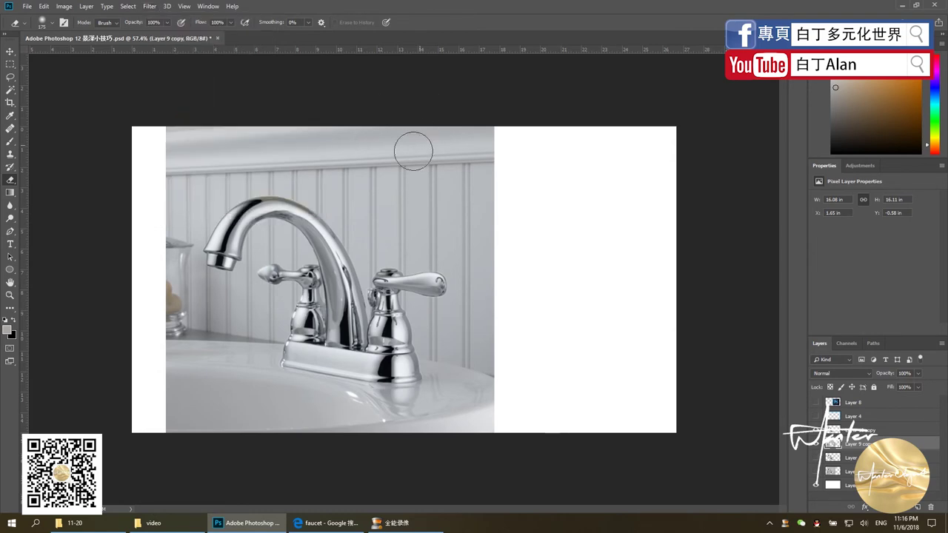
left_click(127, 7)
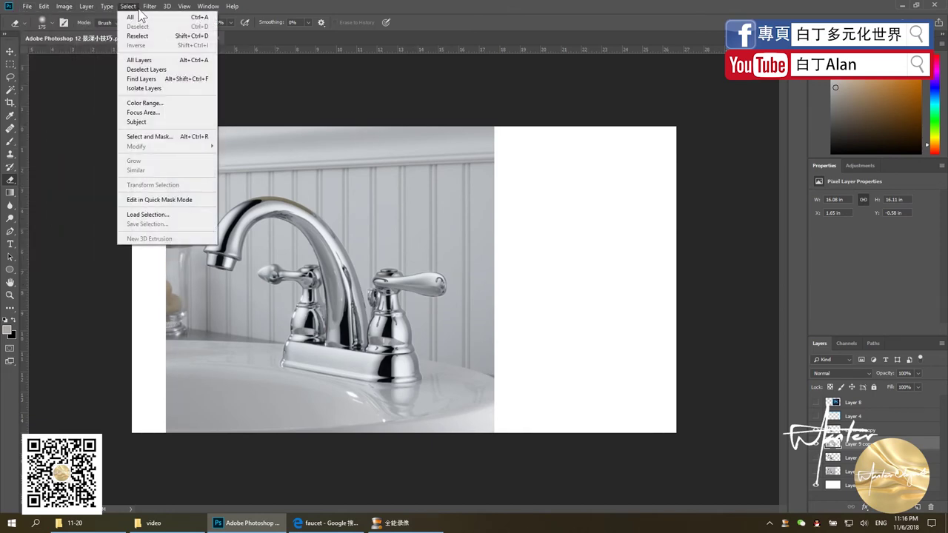
mouse_move(203, 118)
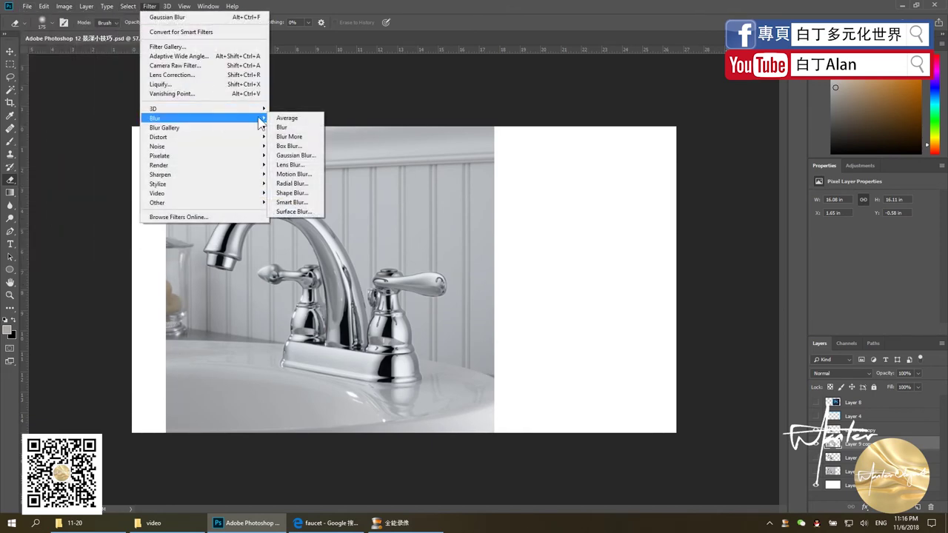
left_click(306, 160)
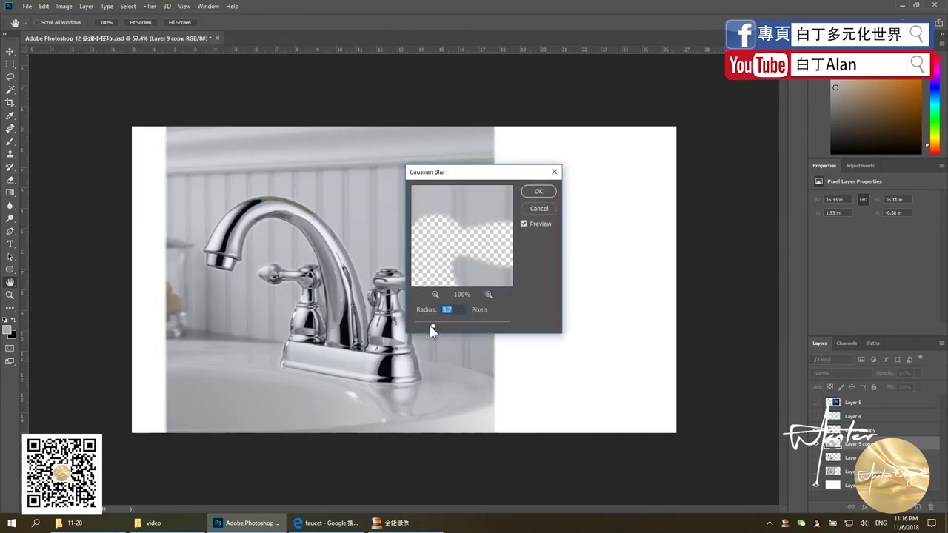
left_click_drag(431, 321, 440, 325)
left_click_drag(440, 330, 444, 330)
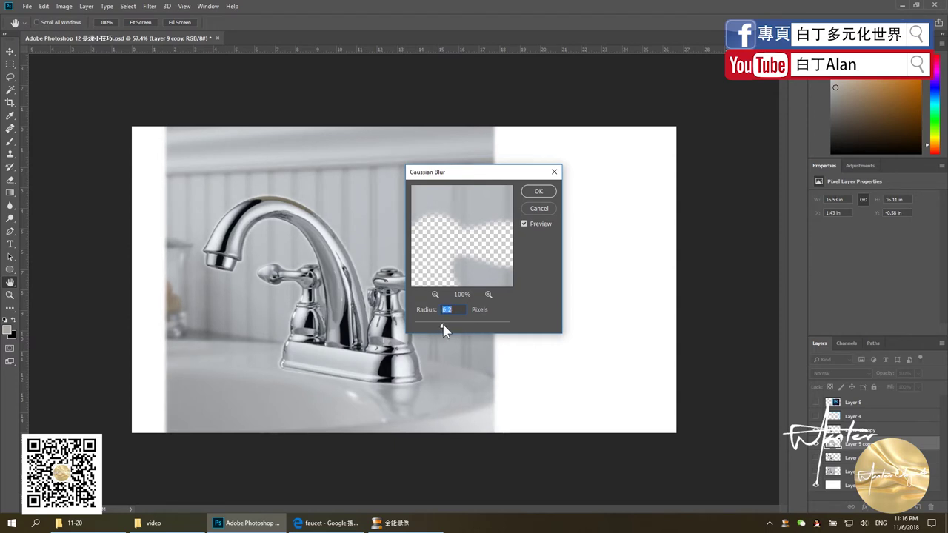
left_click(537, 213)
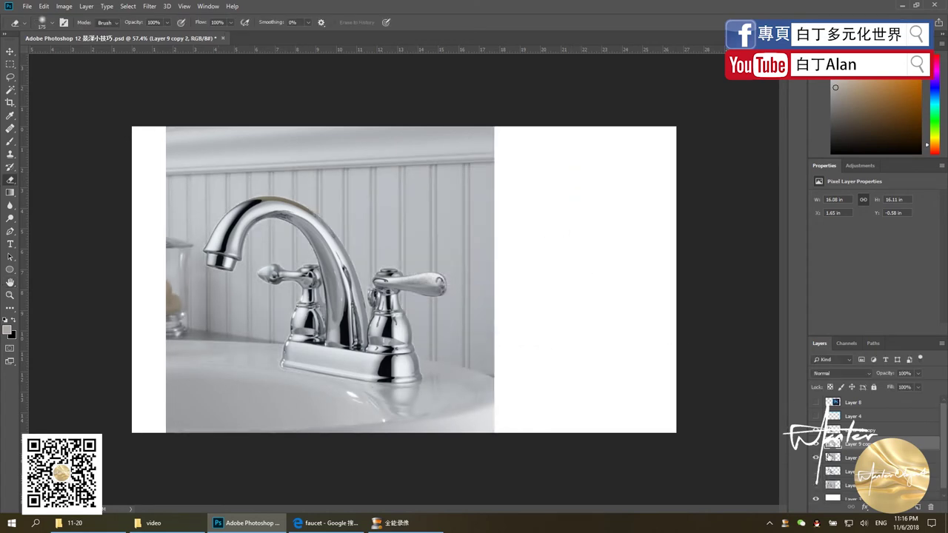
key("ctrl+j")
Step: Apply a 7.2-pixel Gaussian Blur to Layer 9 copy 2
left_click(127, 9)
mouse_move(201, 118)
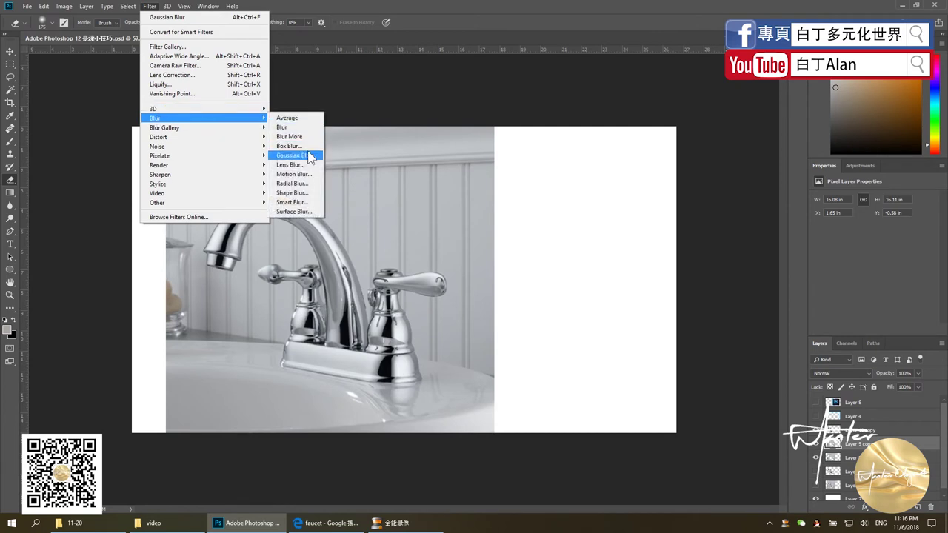
left_click(307, 153)
left_click_drag(432, 325, 446, 325)
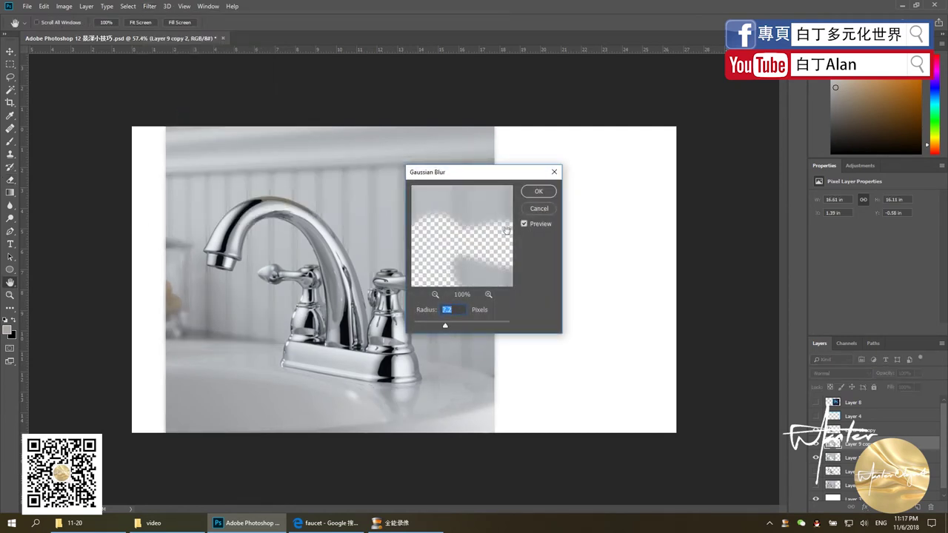
left_click(539, 191)
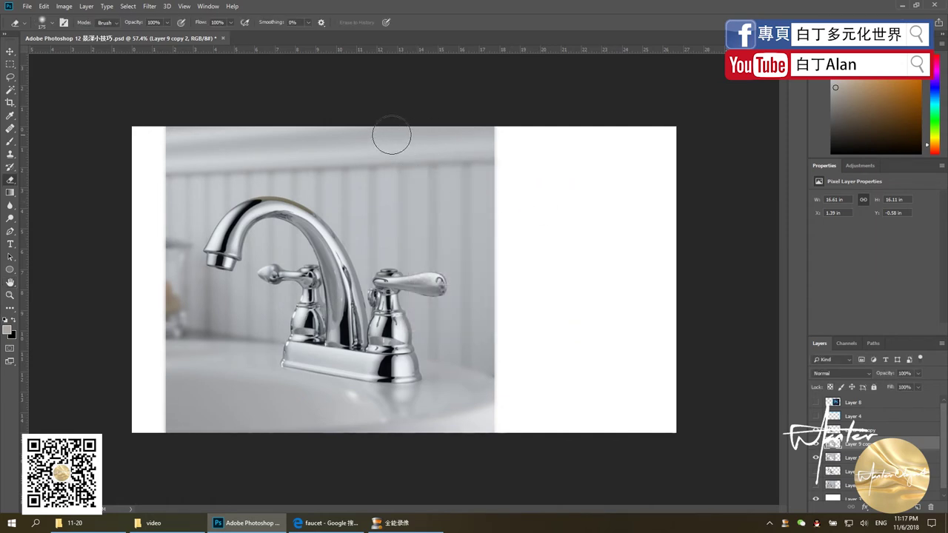
Step: Enlarge the eraser to 500 and erase the blurred copy over the faucet area
key("bracketright")
key("bracketright")
key("bracketright")
key("bracketright")
key("bracketright")
key("bracketright")
key("bracketright")
key("bracketright")
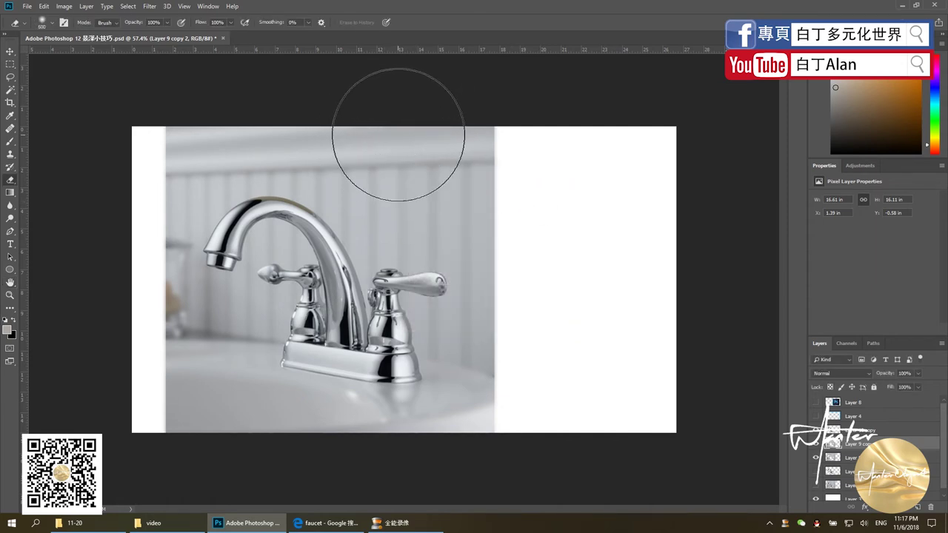
mouse_move(397, 135)
left_mouse_down()
mouse_move(434, 307)
mouse_move(434, 423)
mouse_move(451, 205)
mouse_move(444, 360)
left_mouse_up()
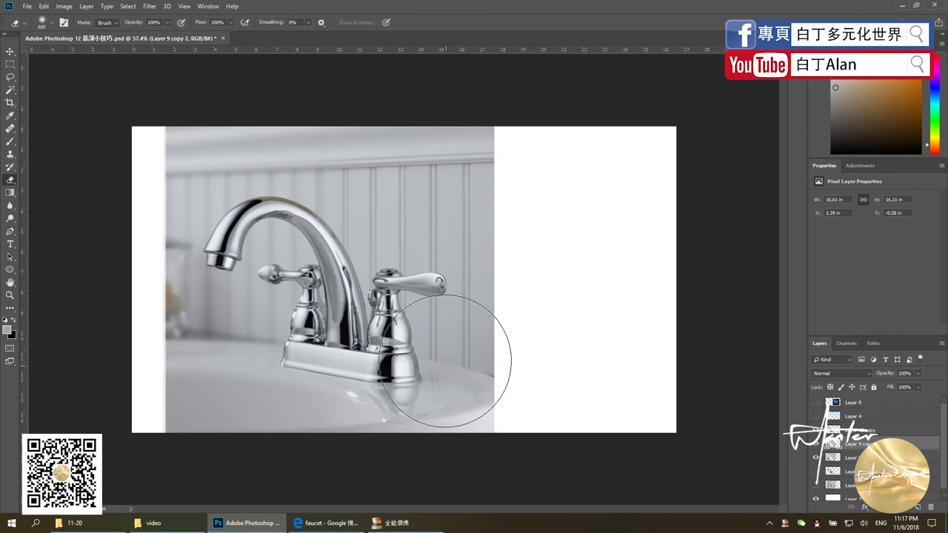
key("i")
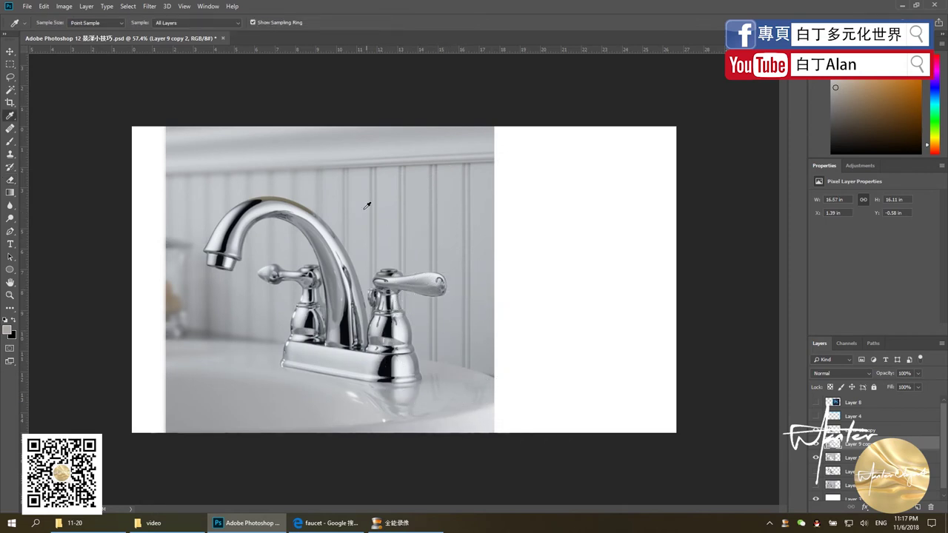
left_click(10, 180)
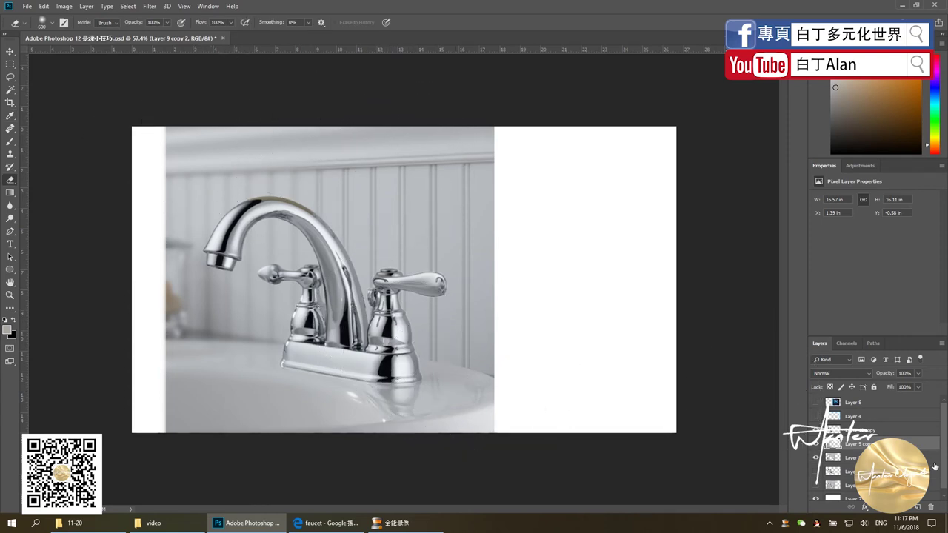
left_click(859, 430)
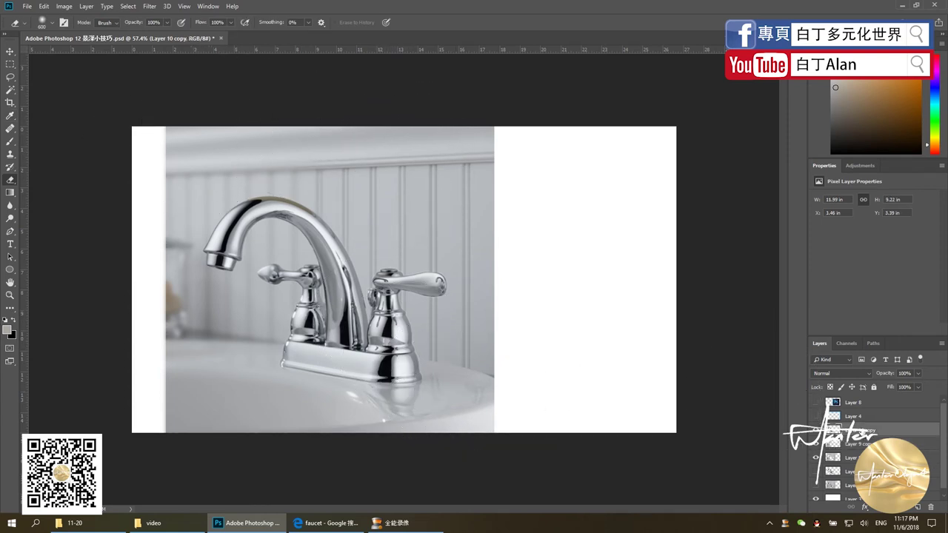
Step: Duplicate Layer 10 copy and give the copy a 4.4-pixel Gaussian Blur
key("ctrl+j")
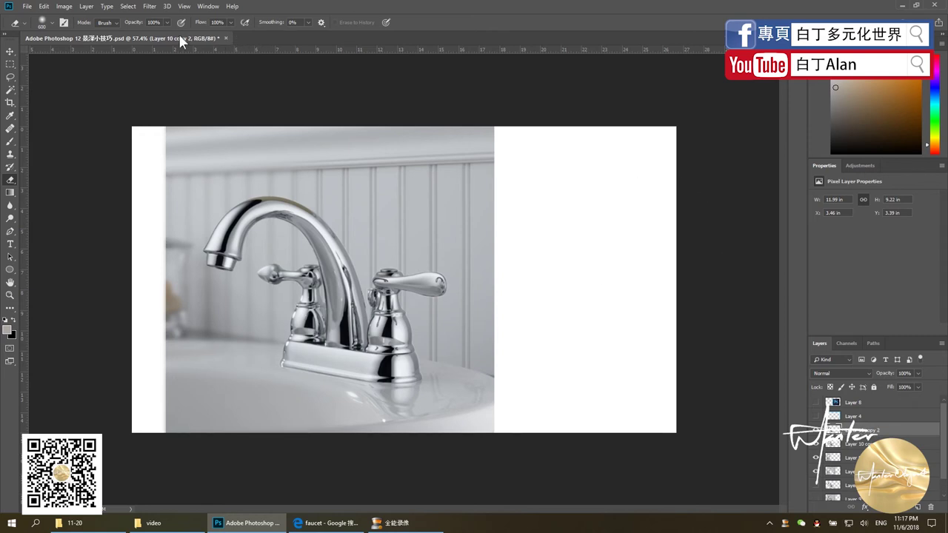
left_click(149, 6)
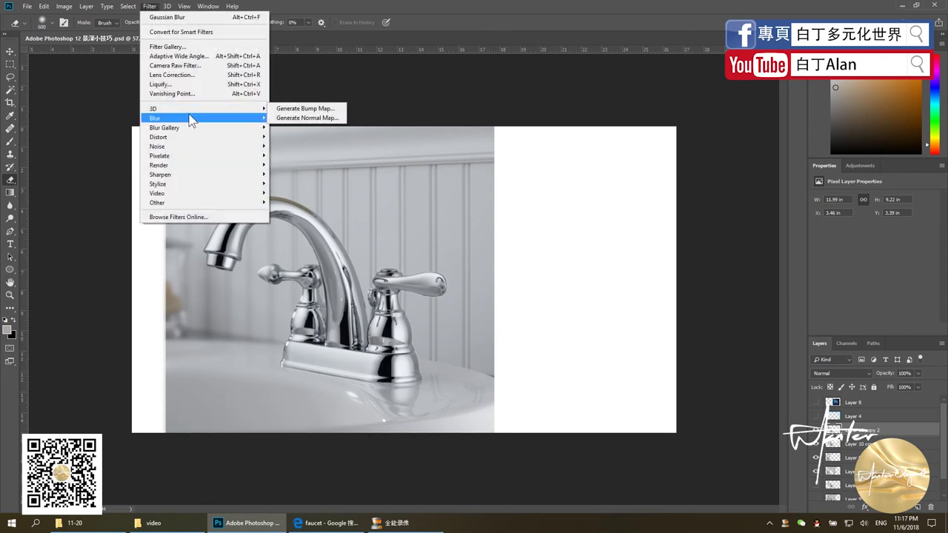
mouse_move(155, 118)
left_click(292, 156)
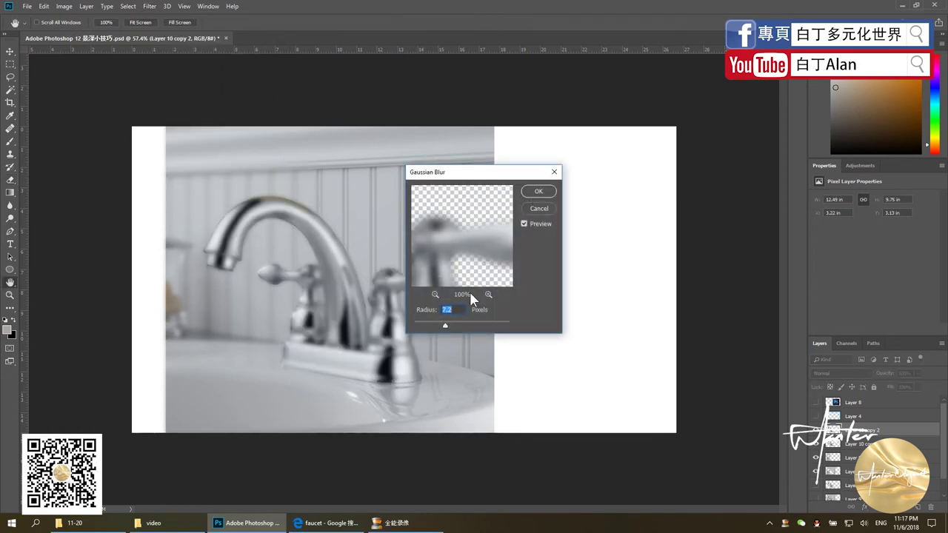
left_click(436, 324)
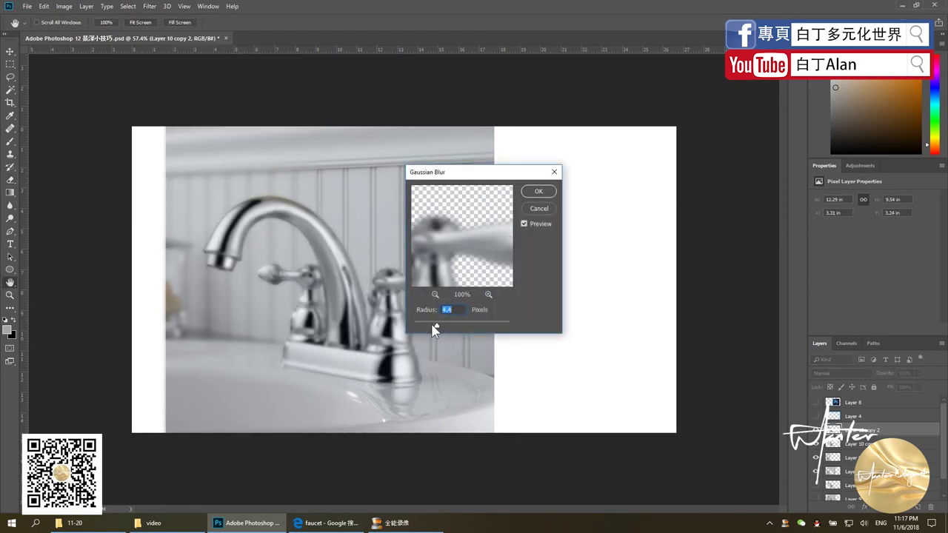
left_click(522, 208)
Step: With a size-250 eraser, erase the blur from the faucet arch, handles, base and sink rim
key("e")
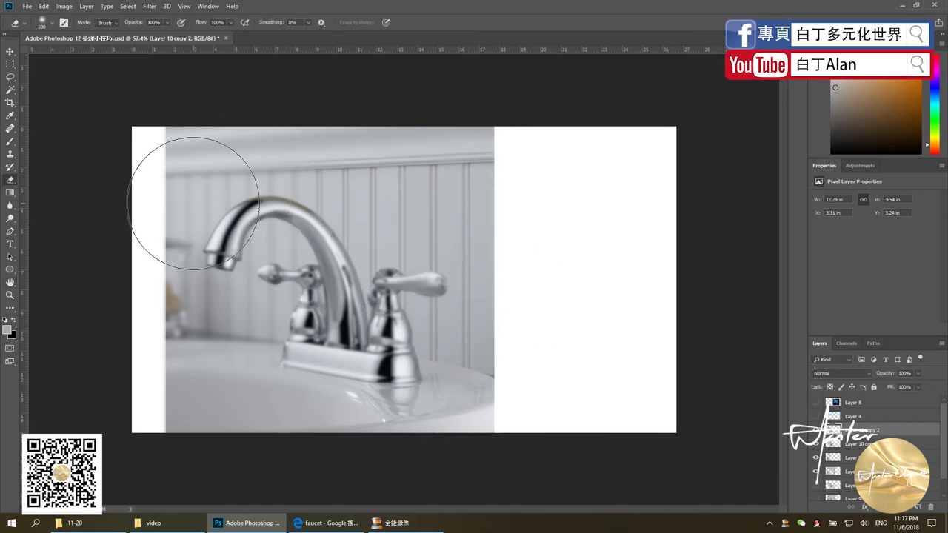
key("bracketleft")
key("bracketleft")
key("bracketleft")
key("bracketleft")
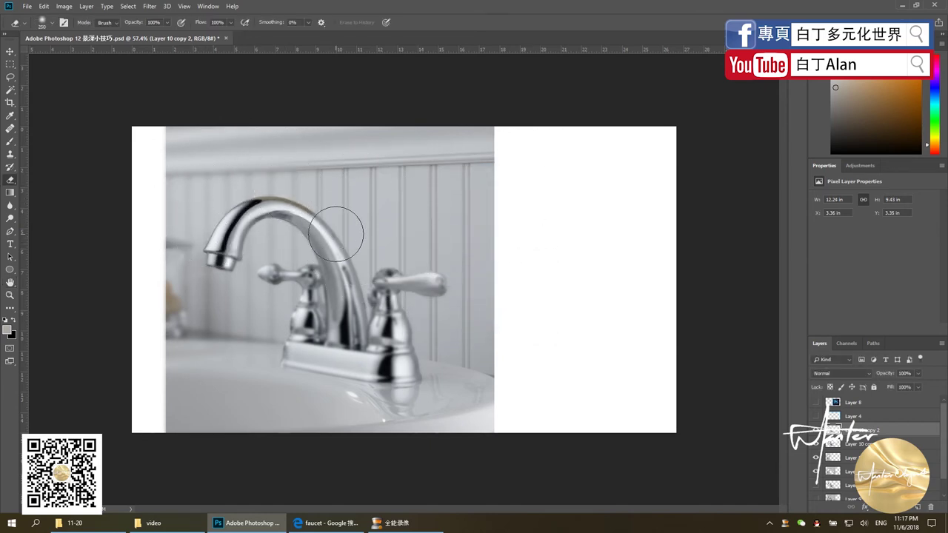
left_click_drag(335, 233, 388, 366)
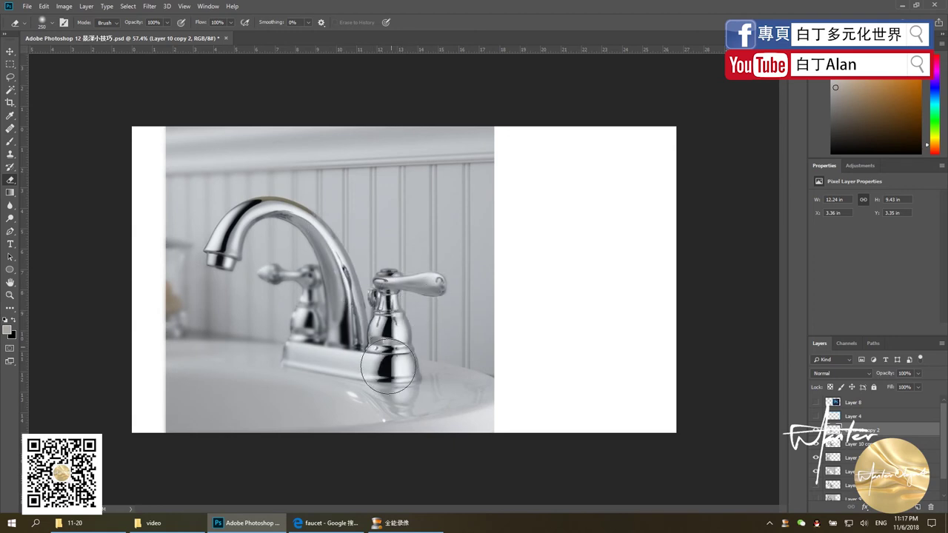
key("ctrl+minus")
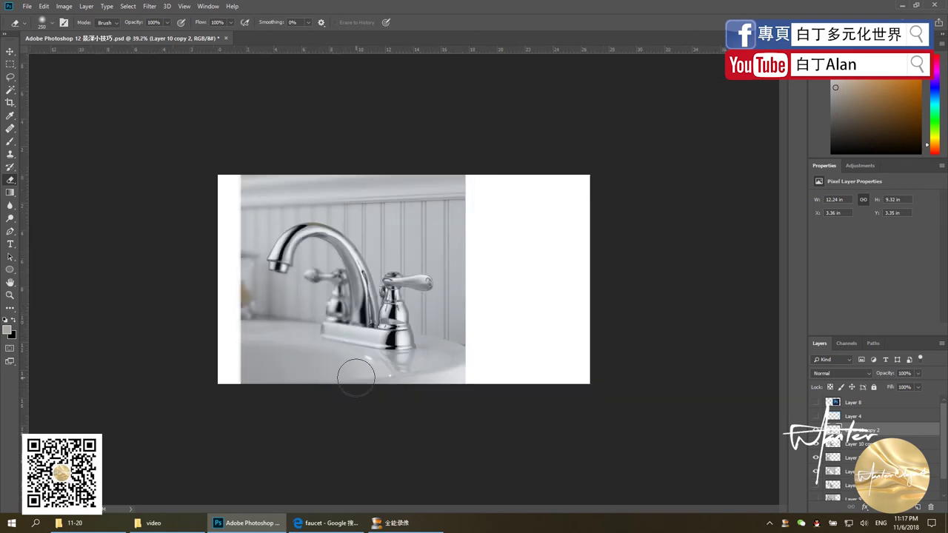
left_click_drag(356, 379, 306, 287)
key("ctrl+plus")
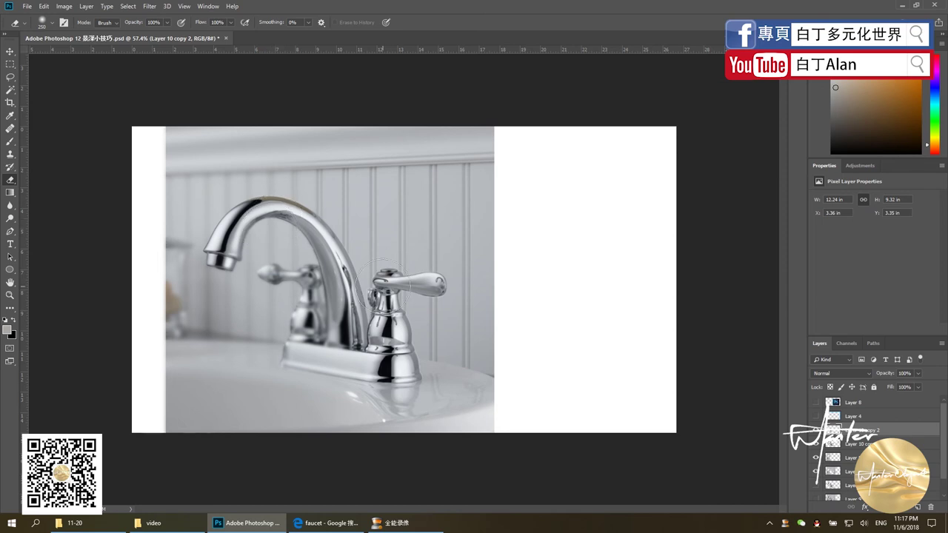
scroll(398, 309, "down", 2)
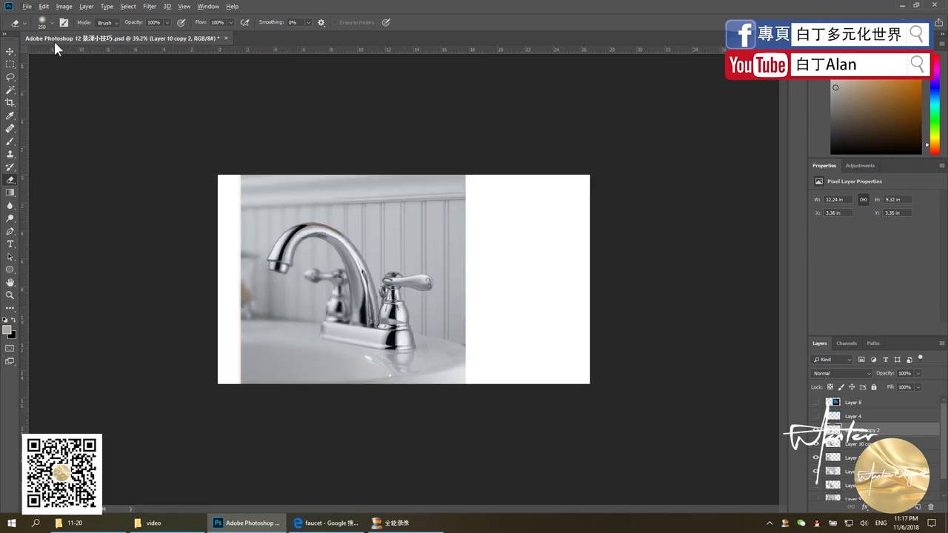
Step: Switch to the Move tool and select the layers below Layer 10 copy 2
left_click(10, 51)
scroll(278, 230, "up", 2)
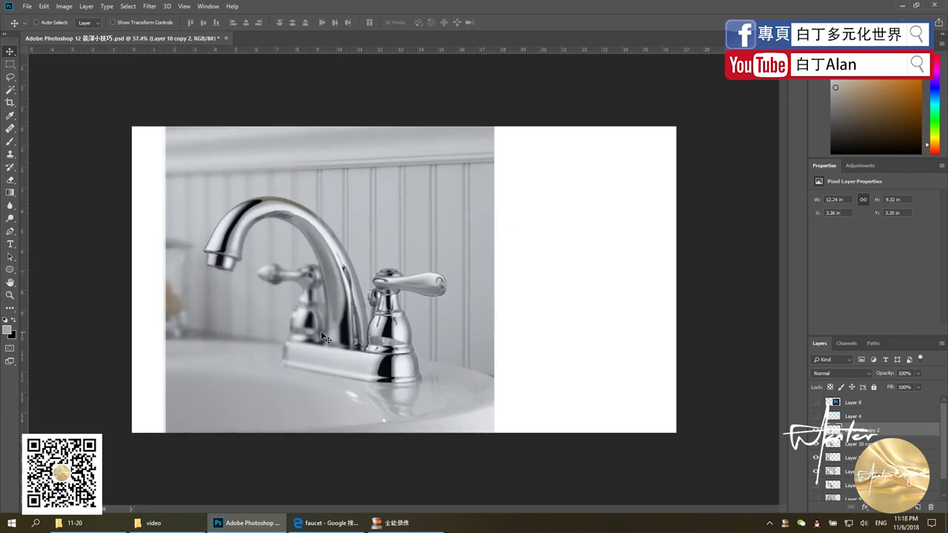
left_click(852, 472, "shift")
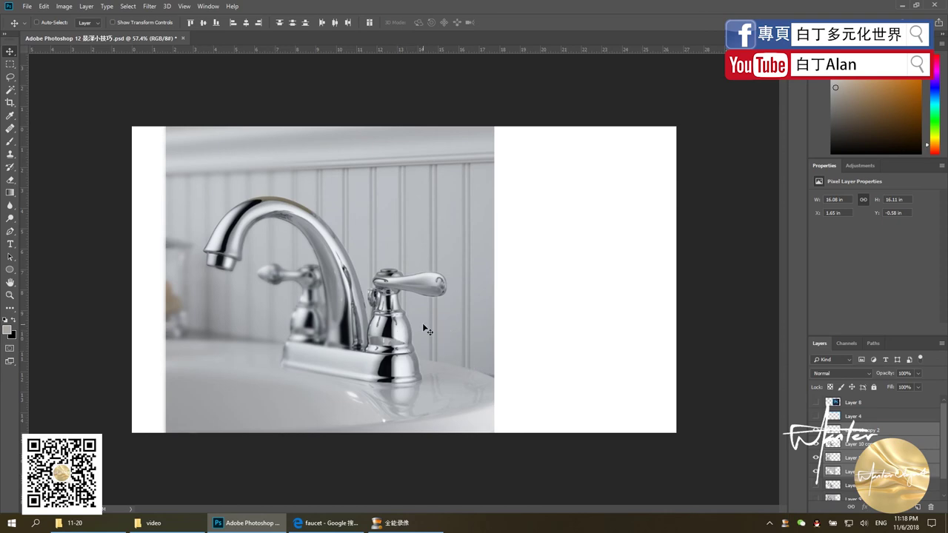
Step: In Chrome's 景深效果 results, preview the mother-and-baby and Google Camera lens blur examples
left_click(326, 523)
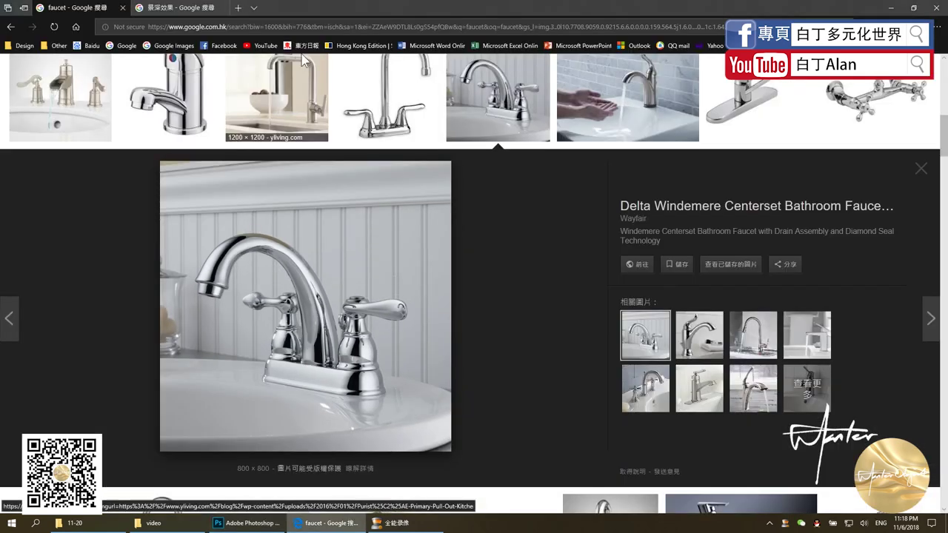
left_click(202, 10)
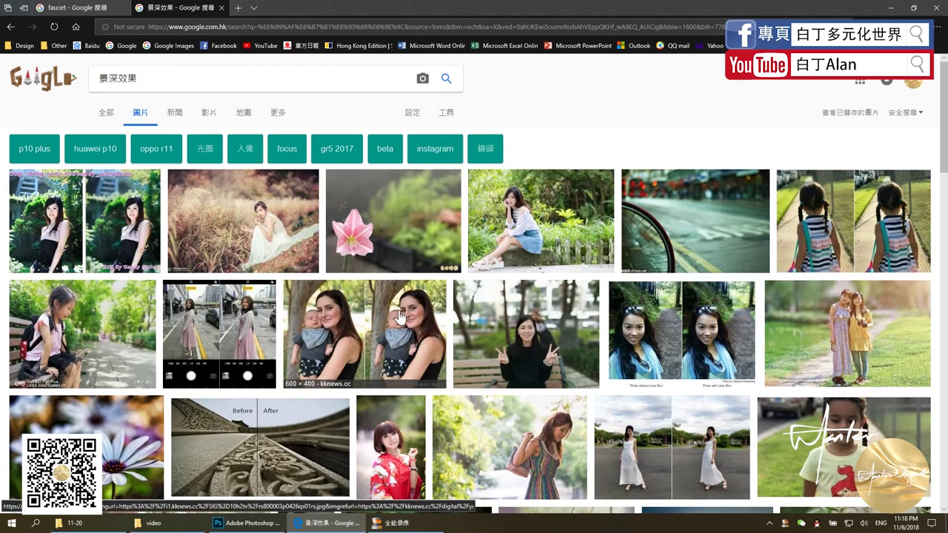
left_click(400, 318)
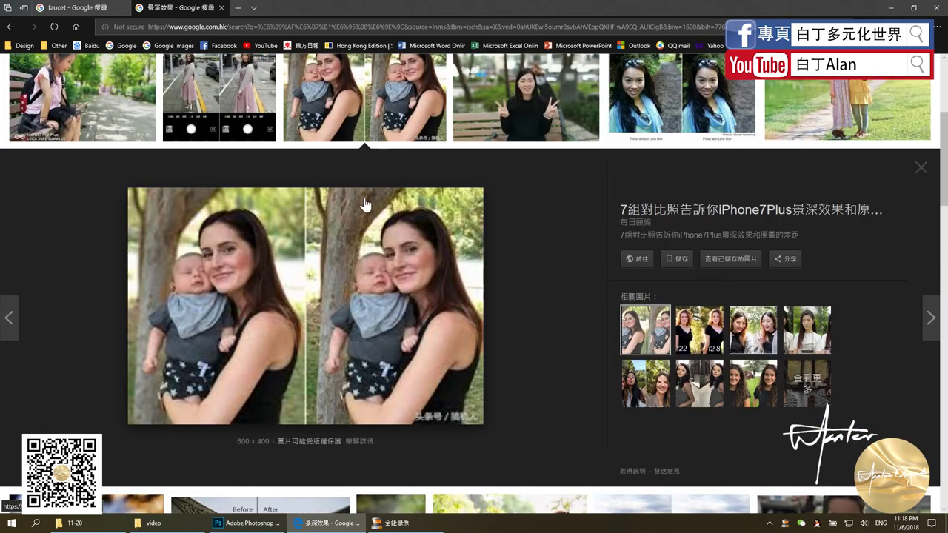
scroll(476, 249, "up", 2)
left_click(696, 195)
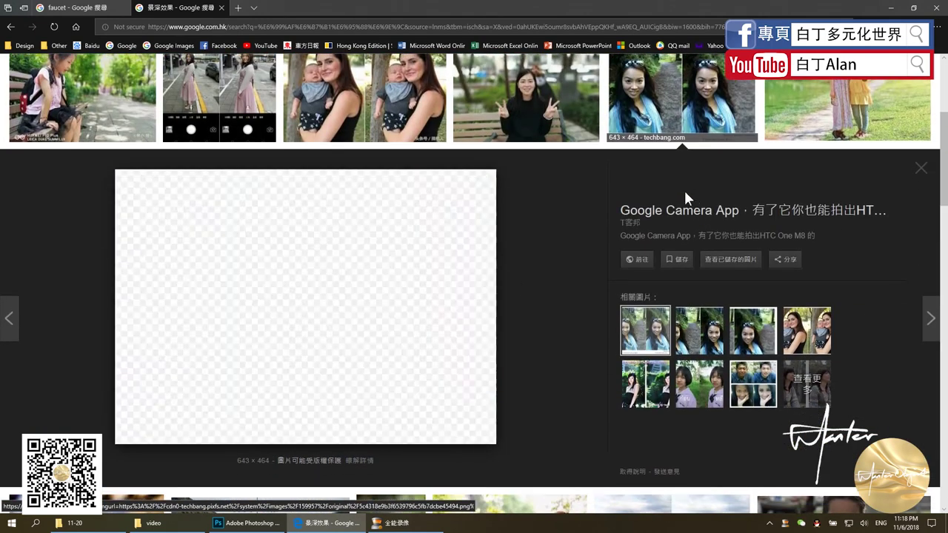
Step: Scroll through more 景深效果 examples, then return to the faucet document in Photoshop
scroll(461, 311, "down", 5)
scroll(461, 298, "up", 1)
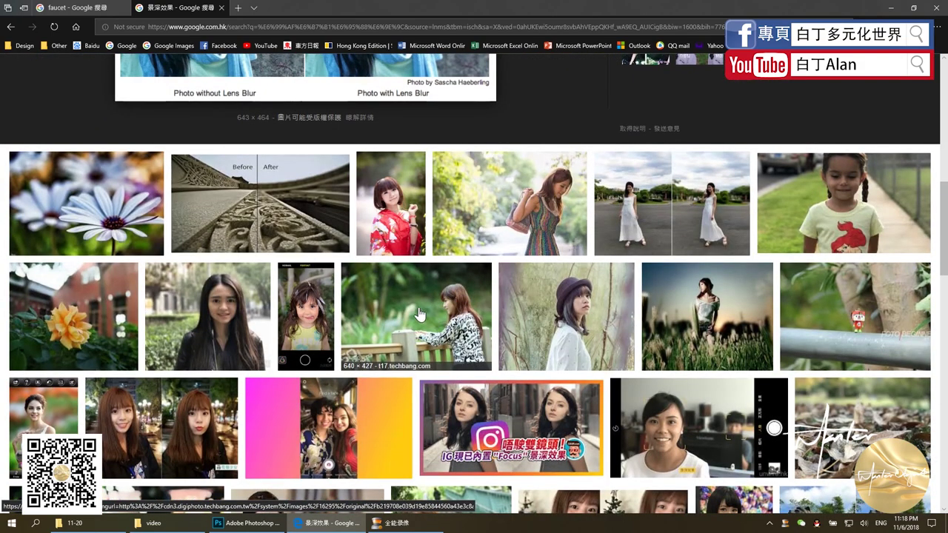
scroll(415, 315, "up", 3)
scroll(405, 308, "down", 3)
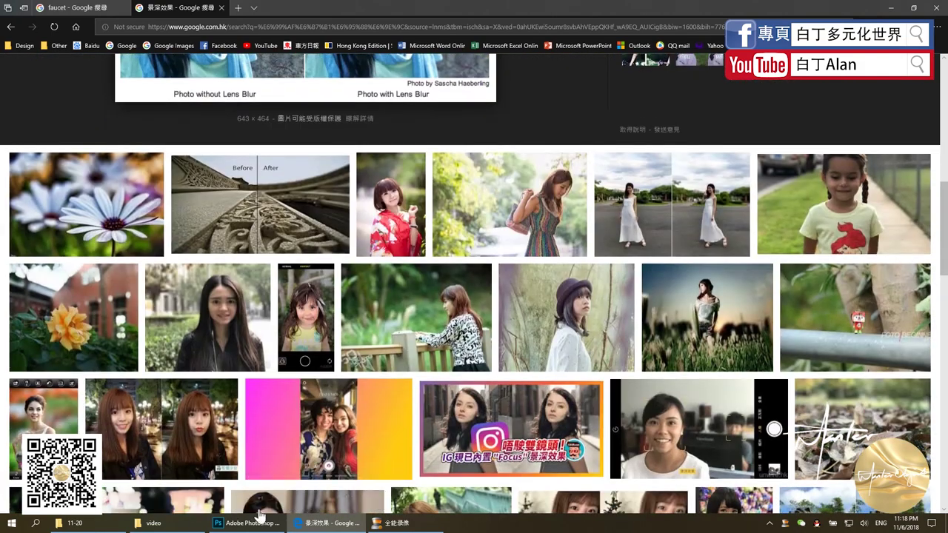
left_click(246, 523)
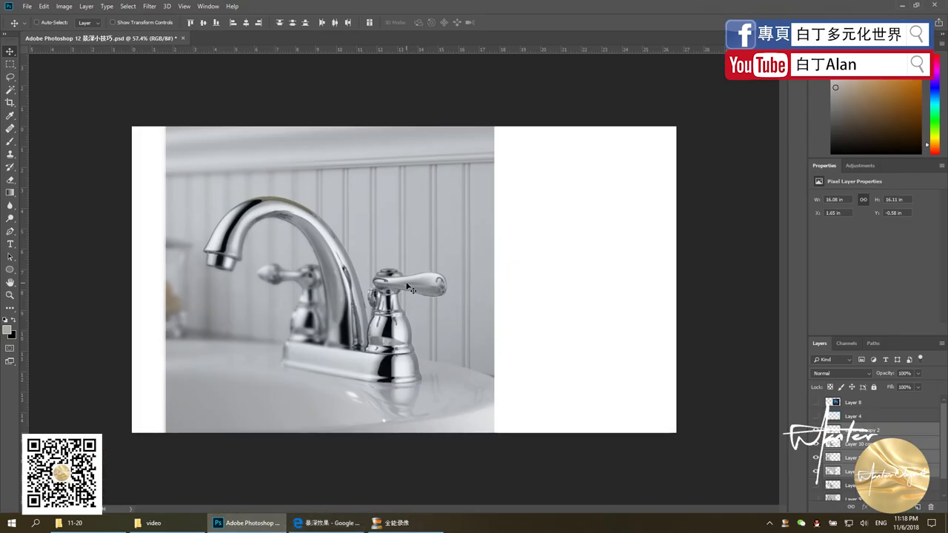